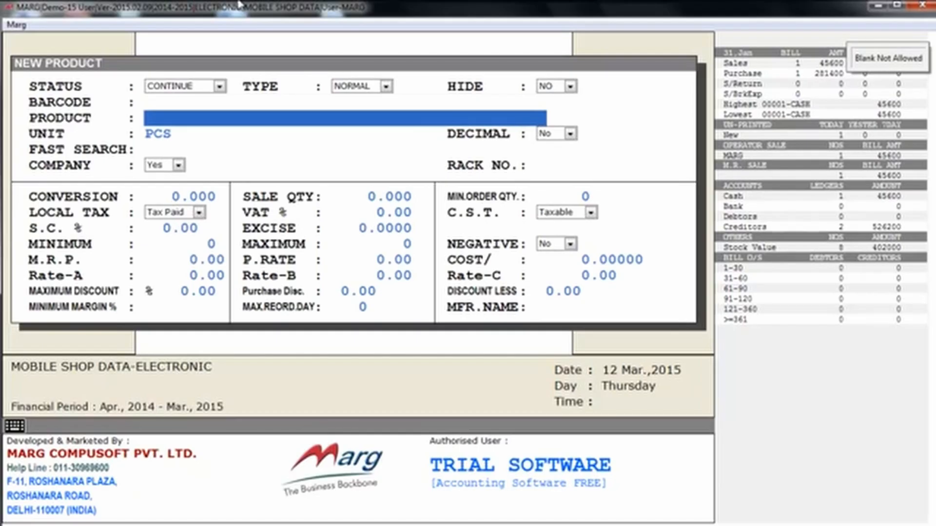
# Name the new product HTC 820, keep unit PCS, and bring up the company list.
pyautogui.write('HT')
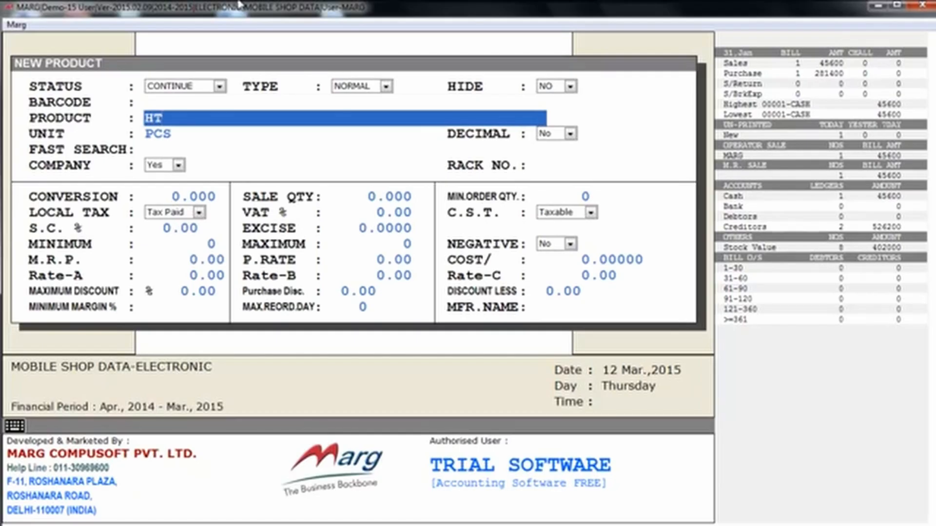
pyautogui.write('C 820')
pyautogui.press('Return')
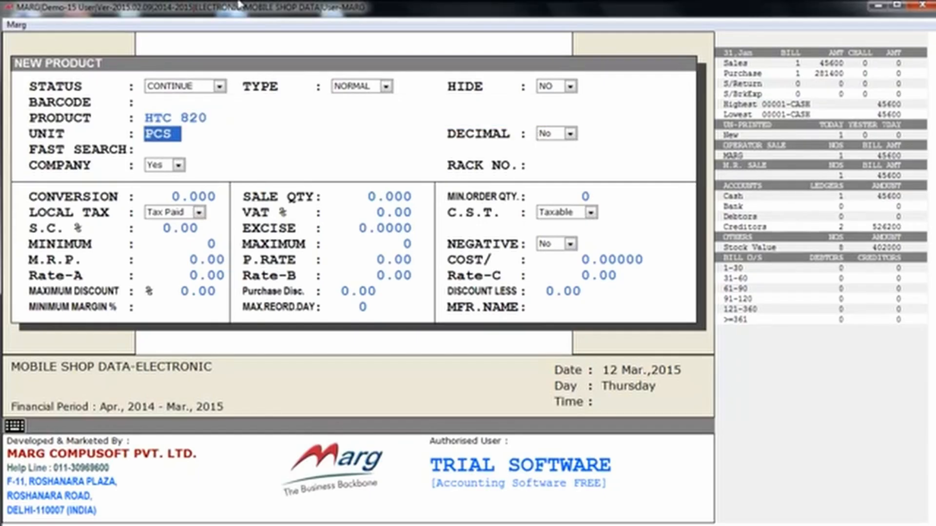
pyautogui.press('Return')
pyautogui.press('Return')
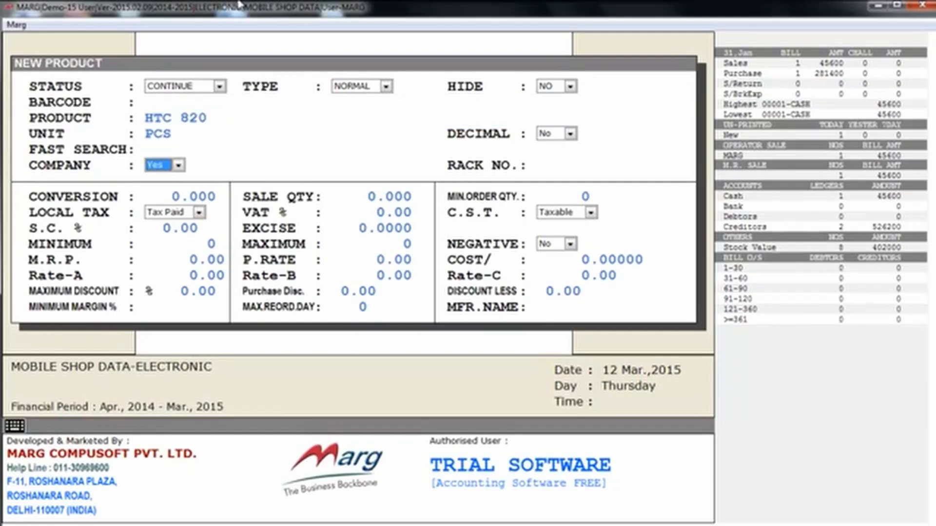
pyautogui.hotkey('alt', 'Down')
pyautogui.press('Up')
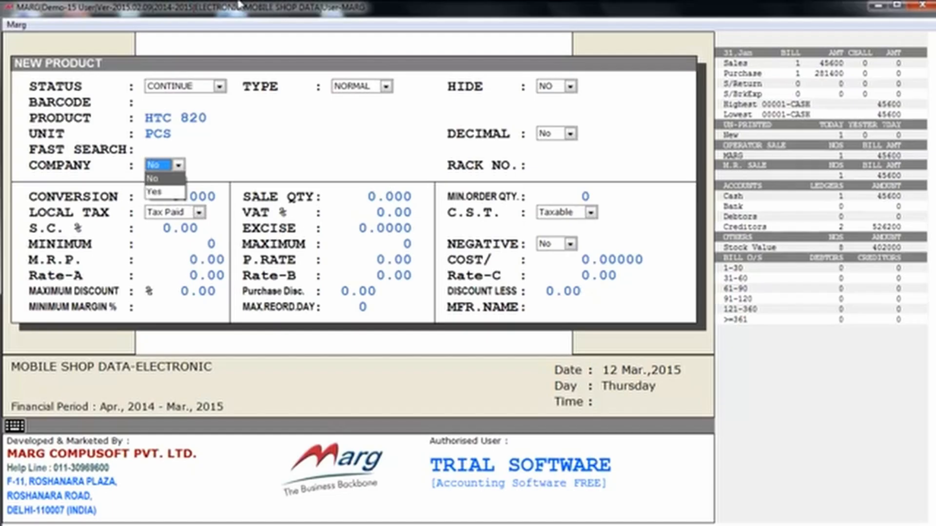
pyautogui.press('Return')
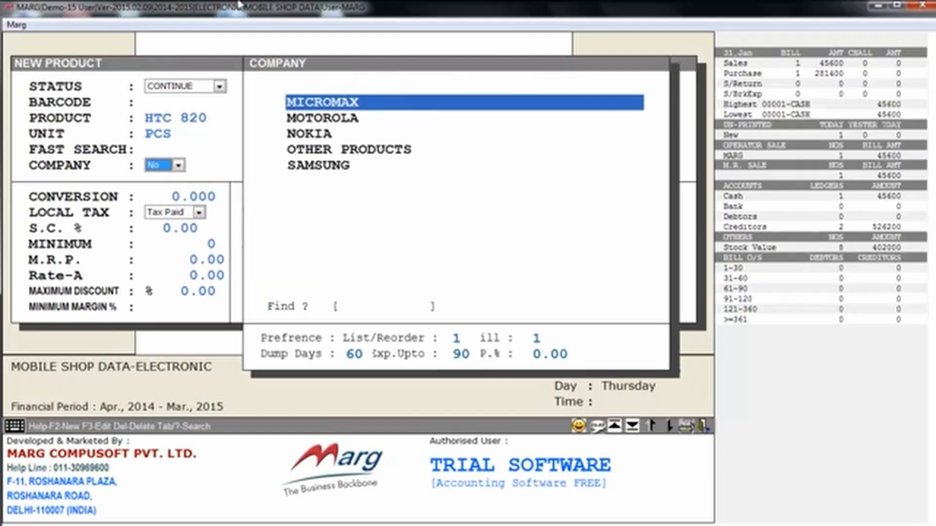
# Create a new company named HTC and assign it to HTC 820.
pyautogui.press('Down')
pyautogui.press('Down')
pyautogui.press('Down')
pyautogui.press('Down')
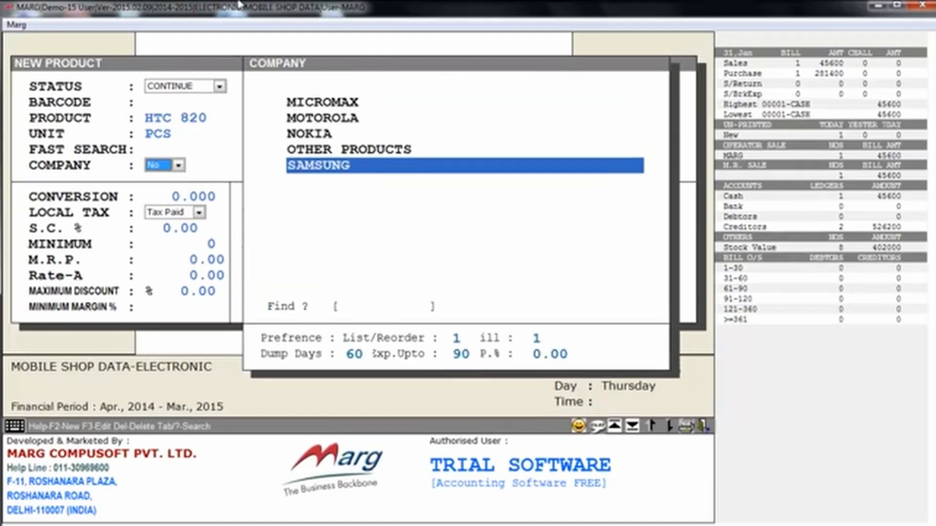
pyautogui.press('Up')
pyautogui.press('Up')
pyautogui.press('Up')
pyautogui.press('Up')
pyautogui.press('Down')
pyautogui.press('Down')
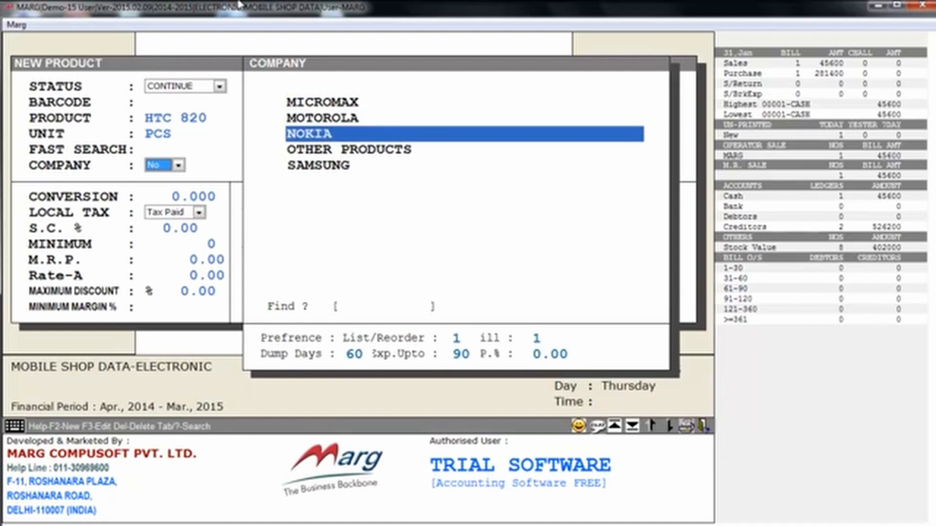
pyautogui.press('Up')
pyautogui.press('Up')
pyautogui.press('F2')
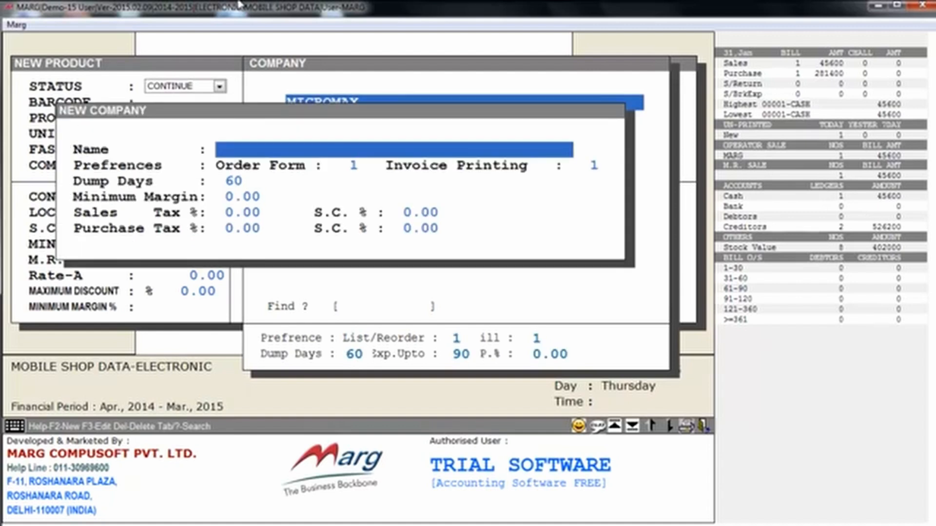
pyautogui.write('HTC')
pyautogui.press('Return')
pyautogui.press('Return')
pyautogui.press('Return')
pyautogui.press('Return')
pyautogui.press('Return')
pyautogui.press('Return')
pyautogui.press('Return')
pyautogui.press('Return')
pyautogui.press('Return')
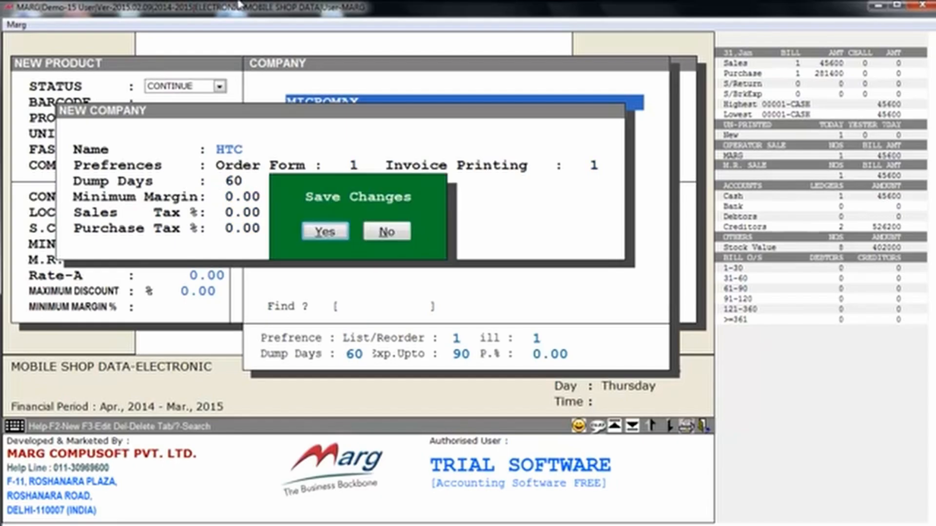
pyautogui.press('Return')
pyautogui.press('Escape')
pyautogui.press('Return')
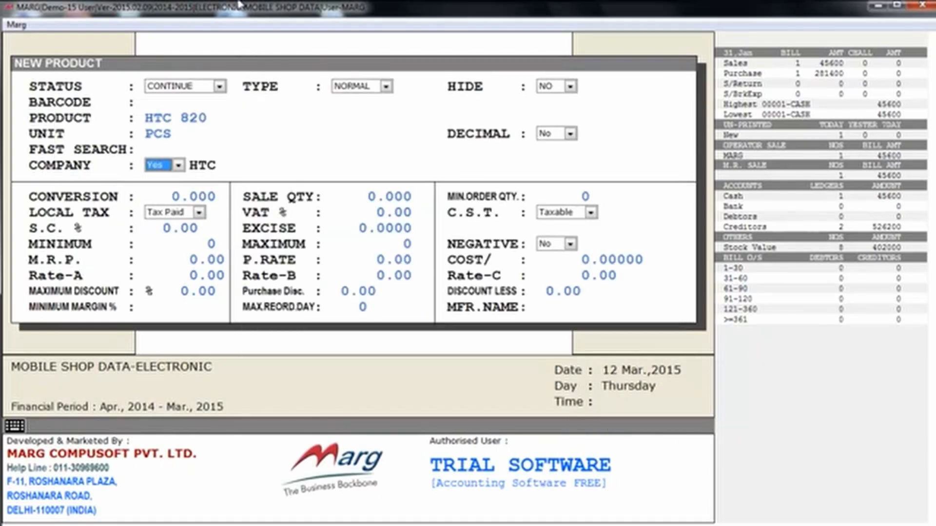
# Pass the tax, quantity and rate fields to save HTC 820, then return to the items list.
pyautogui.press('Return')
pyautogui.press('Return')
pyautogui.press('Return')
pyautogui.press('Return')
pyautogui.press('Return')
pyautogui.press('Return')
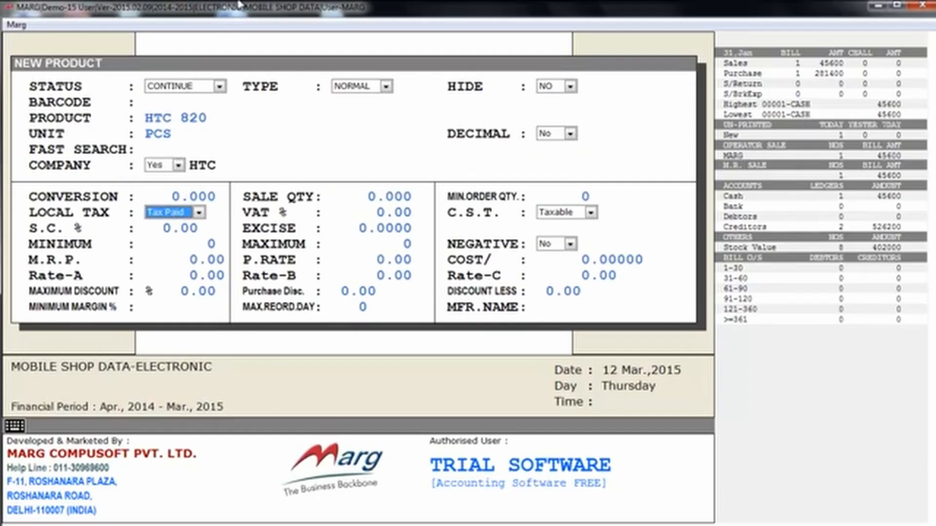
pyautogui.press('Return')
pyautogui.press('Return')
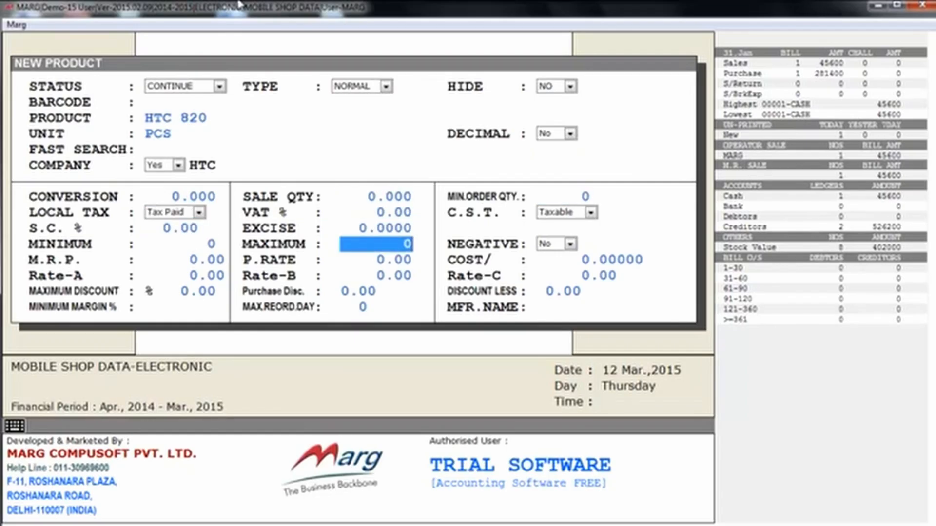
pyautogui.press('Return')
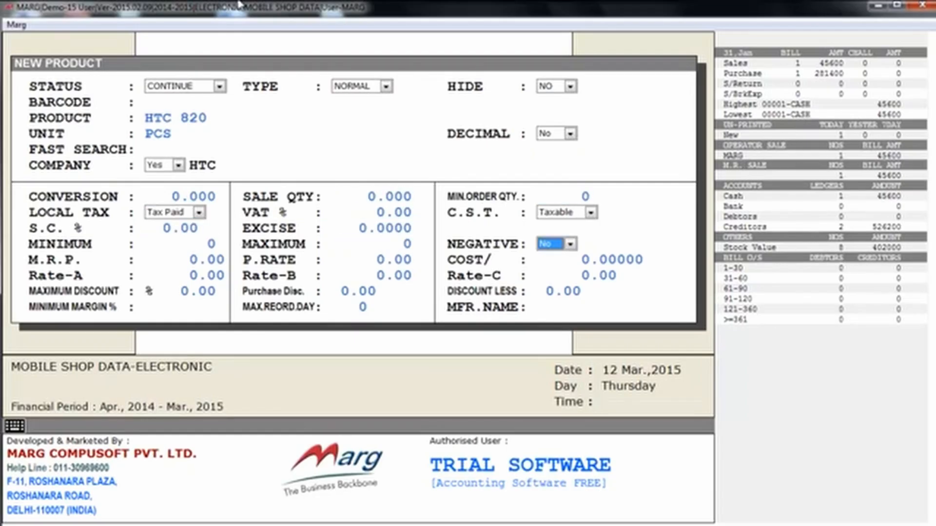
pyautogui.press('Return')
pyautogui.press('Return')
pyautogui.press('Return')
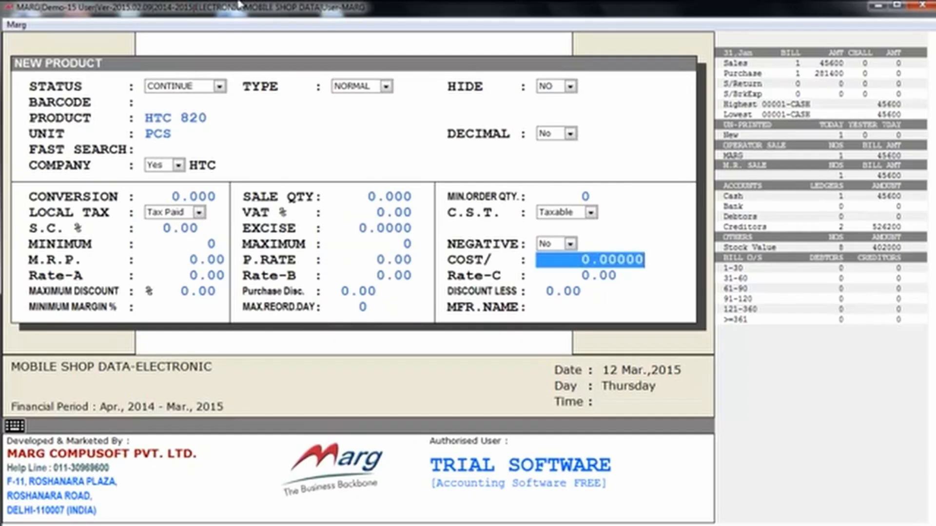
pyautogui.press('Return')
pyautogui.press('Return')
pyautogui.press('Return')
pyautogui.press('Return')
pyautogui.press('Return')
pyautogui.press('Return')
pyautogui.press('Return')
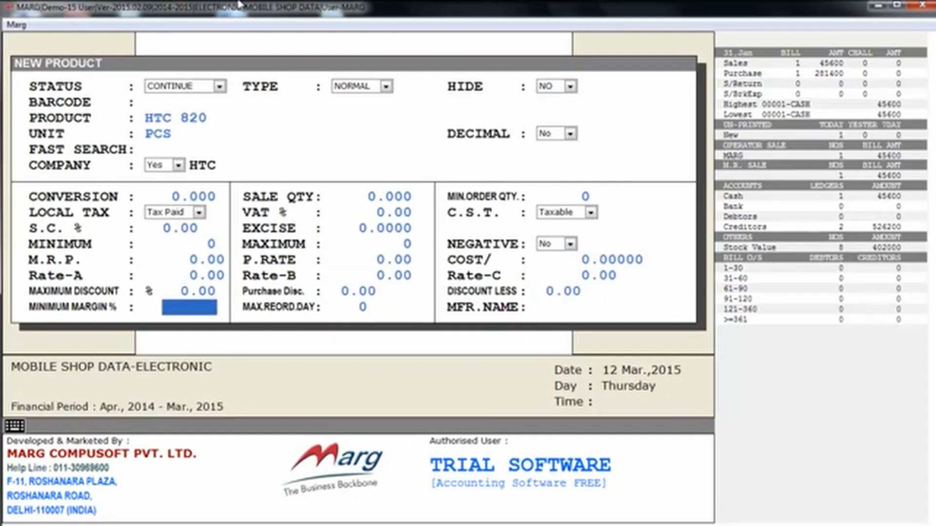
pyautogui.press('Return')
pyautogui.press('Return')
pyautogui.press('Return')
pyautogui.press('Return')
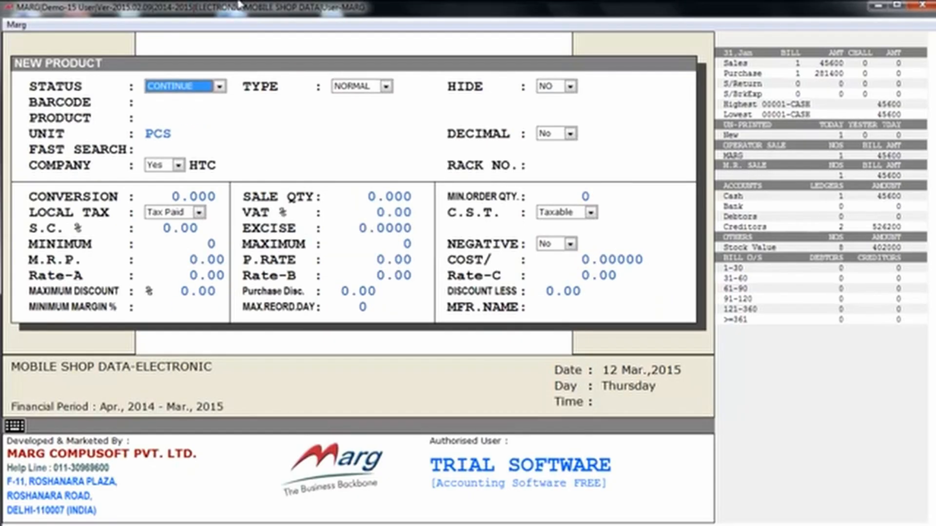
pyautogui.press('Escape')
pyautogui.press('Down')
pyautogui.press('Down')
pyautogui.press('Down')
pyautogui.press('Down')
pyautogui.press('Down')
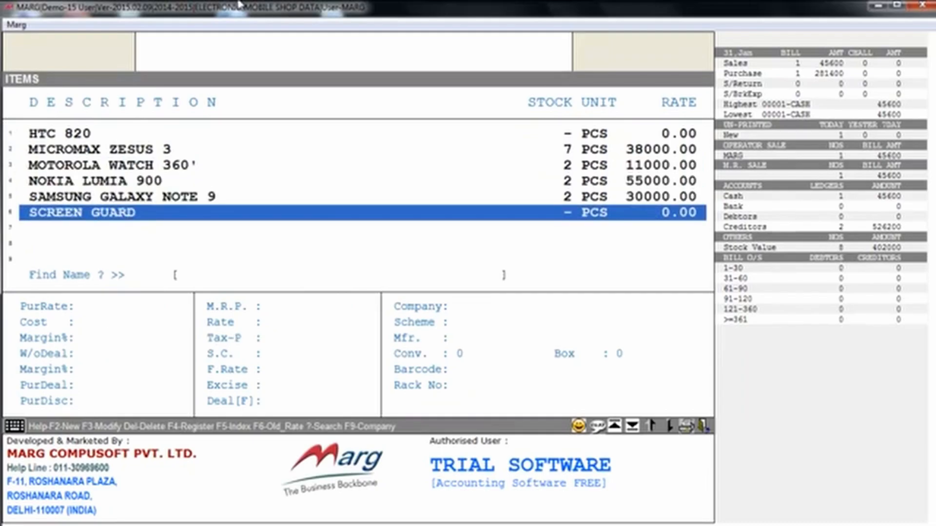
# Open MICROMAX ZESUS 3 for editing and leave it without saving changes.
pyautogui.press('Up')
pyautogui.press('Up')
pyautogui.press('Up')
pyautogui.press('Up')
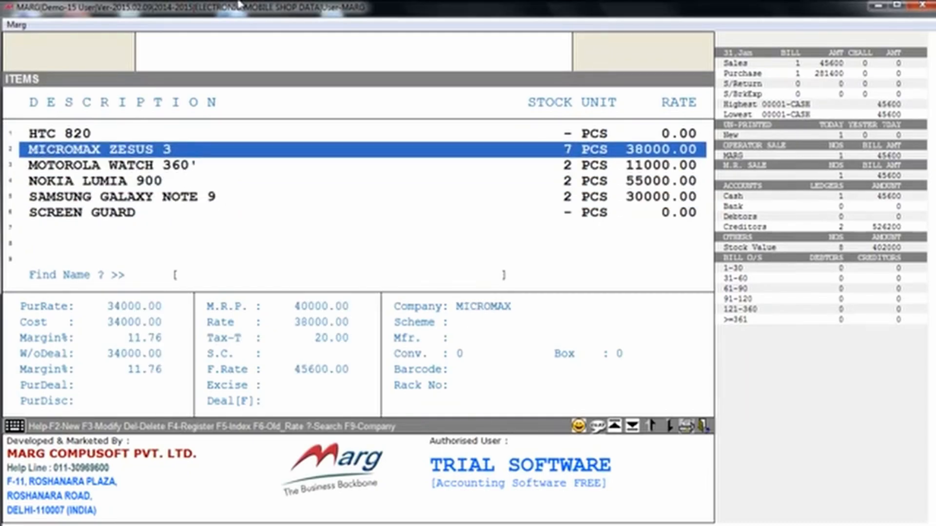
pyautogui.press('F3')
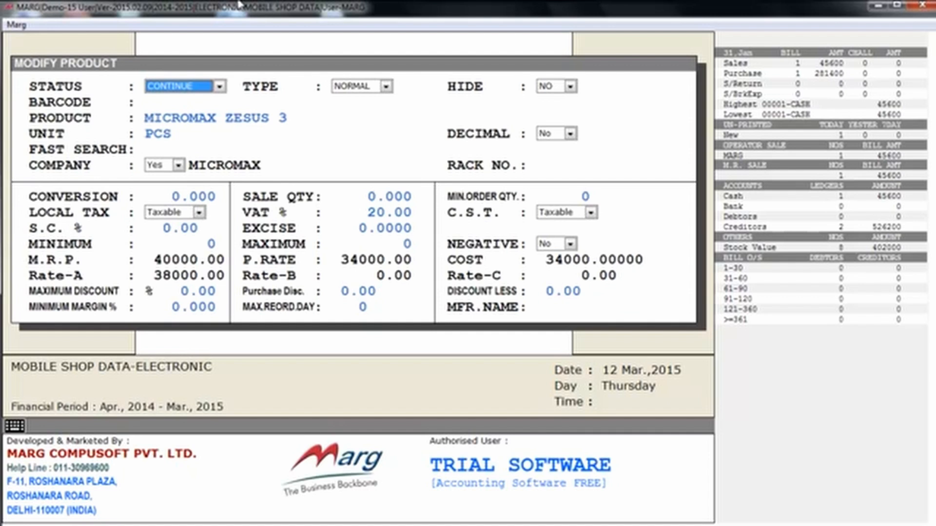
pyautogui.press('Escape')
pyautogui.press('Right')
pyautogui.press('Return')
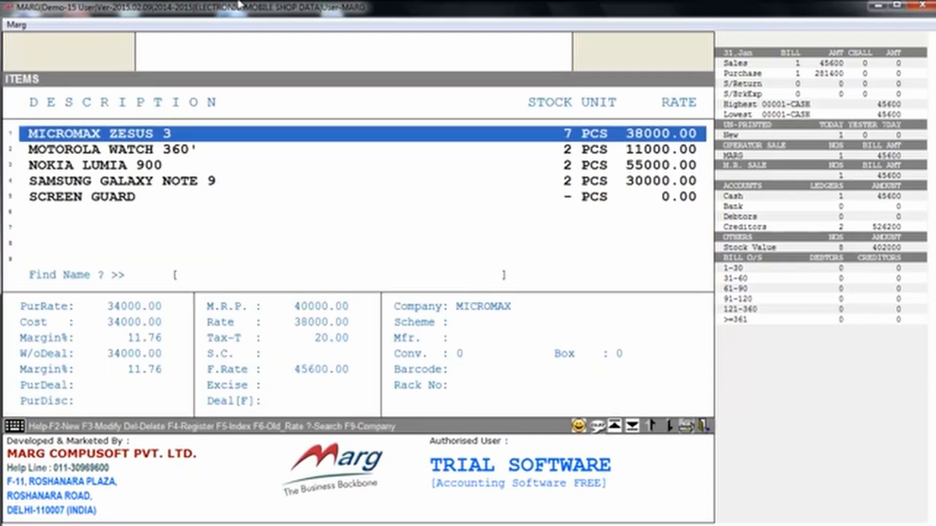
# Cancel deleting MOTOROLA WATCH 360', close the items list, and bring up the Masters menu.
pyautogui.press('Down')
pyautogui.press('Down')
pyautogui.press('Down')
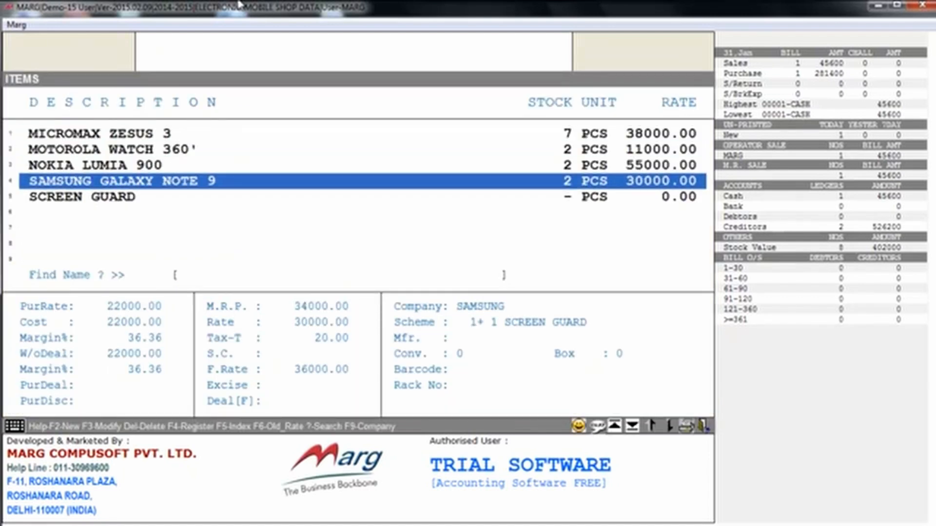
pyautogui.press('Down')
pyautogui.press('Up')
pyautogui.press('Up')
pyautogui.press('Up')
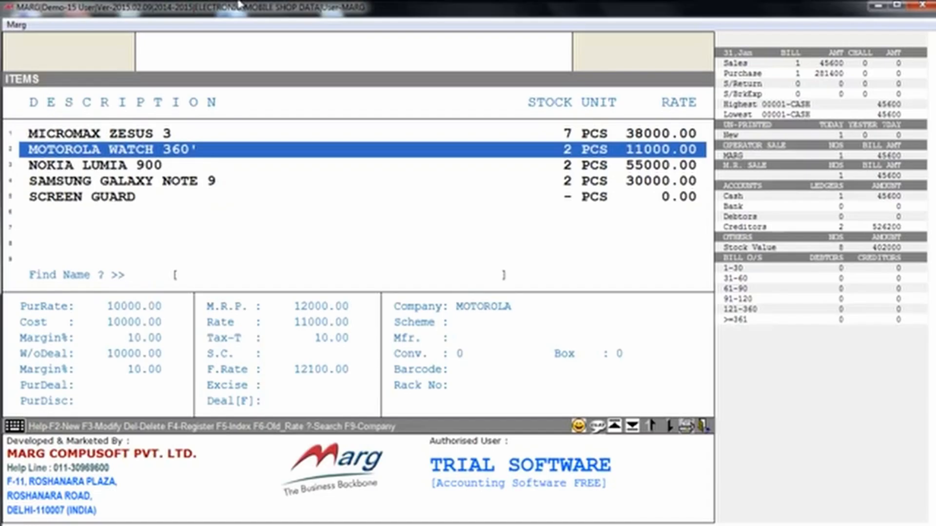
pyautogui.press('Delete')
pyautogui.press('Escape')
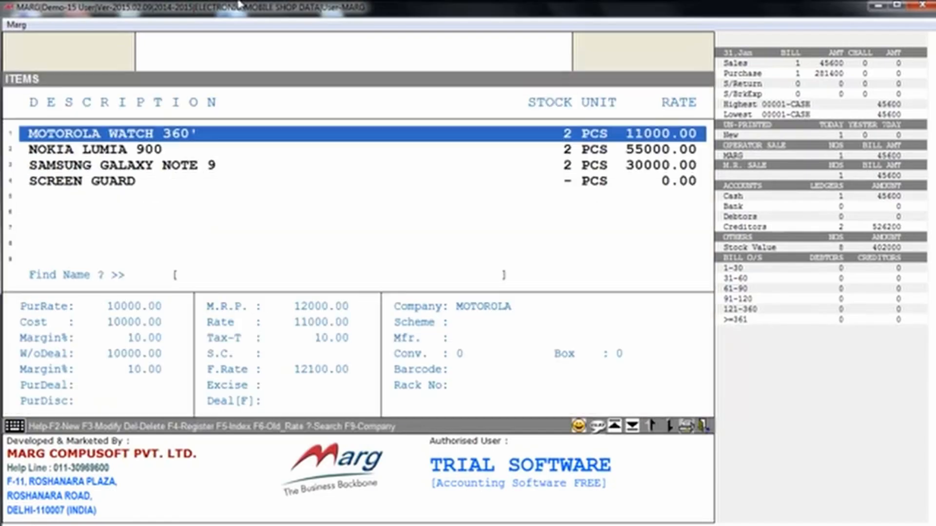
pyautogui.press('Escape')
pyautogui.hotkey('alt', 'm')
pyautogui.press('Down')
pyautogui.press('Down')
pyautogui.press('Down')
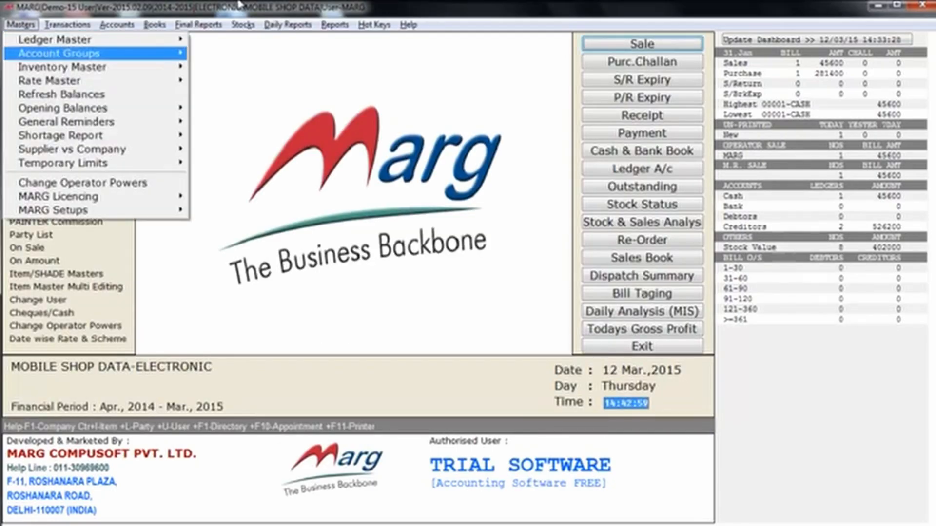
pyautogui.press('Right')
pyautogui.press('Down')
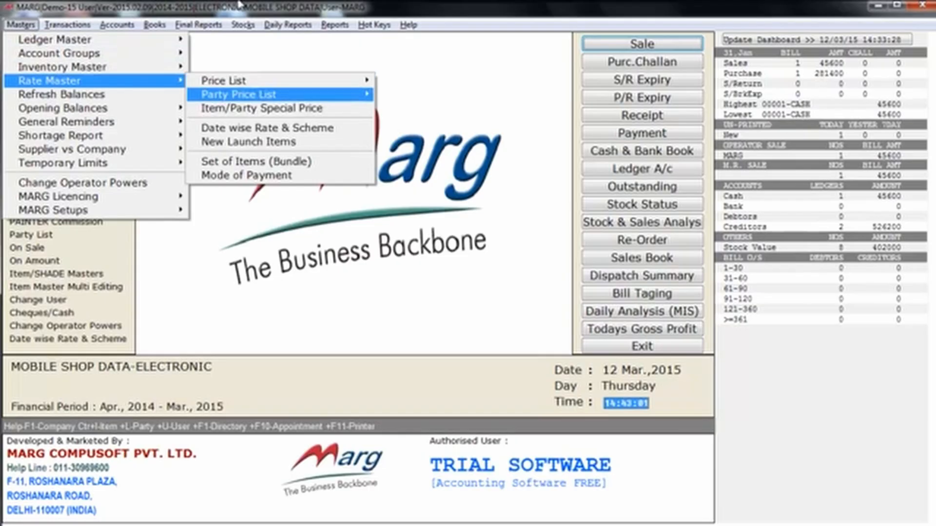
pyautogui.press('Up')
pyautogui.press('Right')
pyautogui.press('Down')
pyautogui.press('Down')
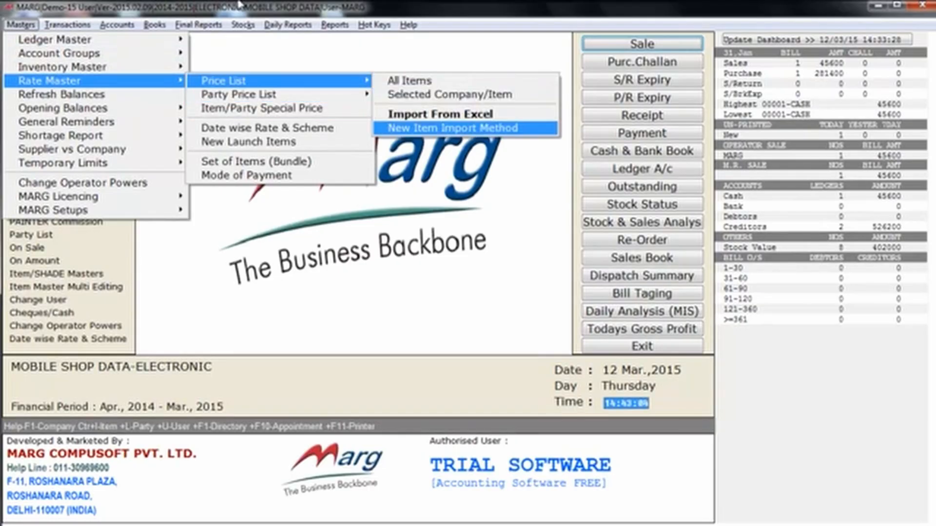
pyautogui.press('Up')
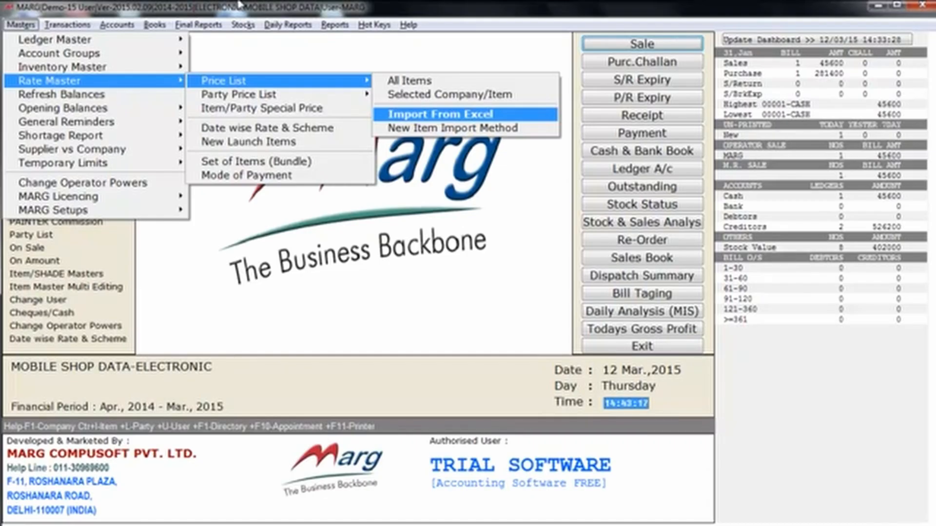
pyautogui.press('Left')
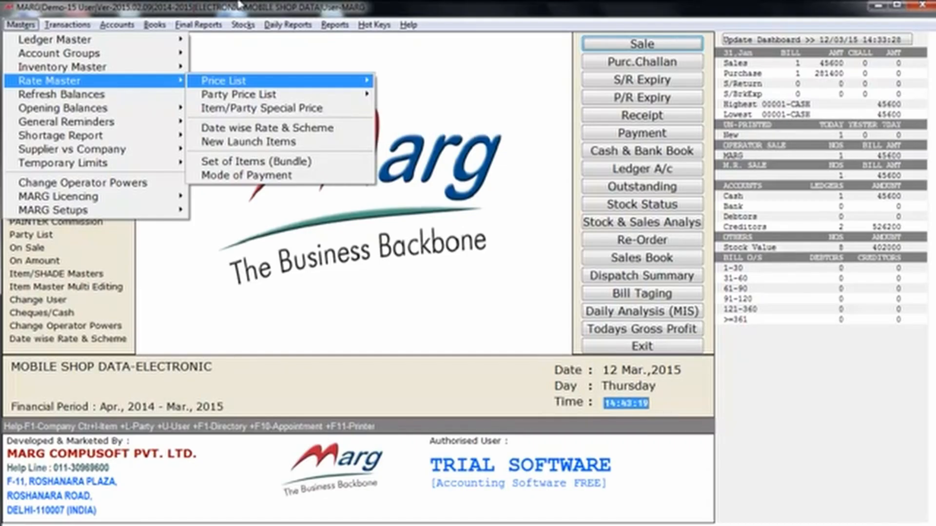
pyautogui.press('Down')
pyautogui.press('Right')
pyautogui.press('Left')
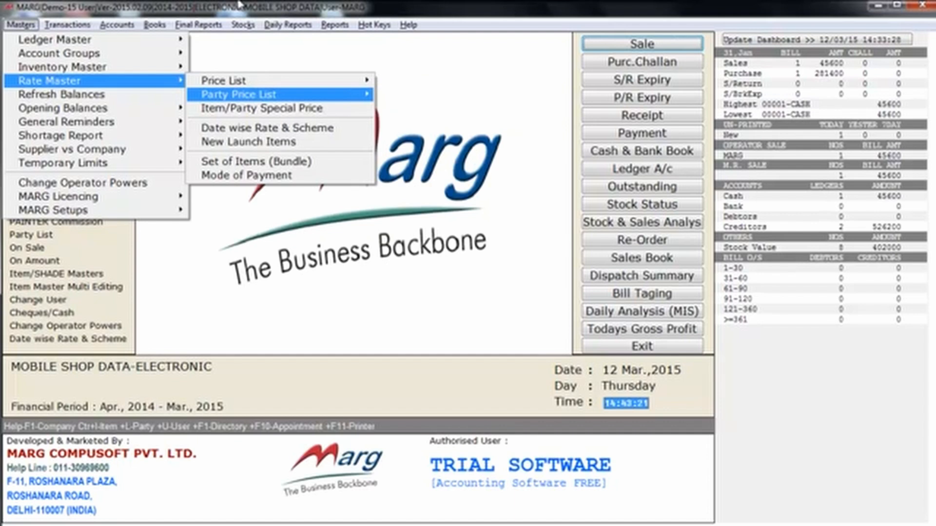
pyautogui.press('Down')
pyautogui.press('Down')
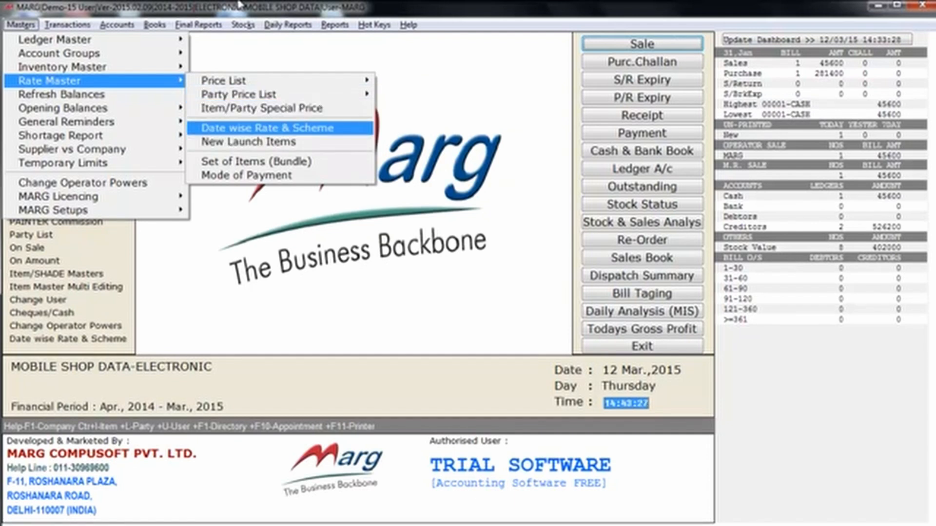
pyautogui.press('Left')
pyautogui.press('Down')
pyautogui.press('Down')
pyautogui.press('Right')
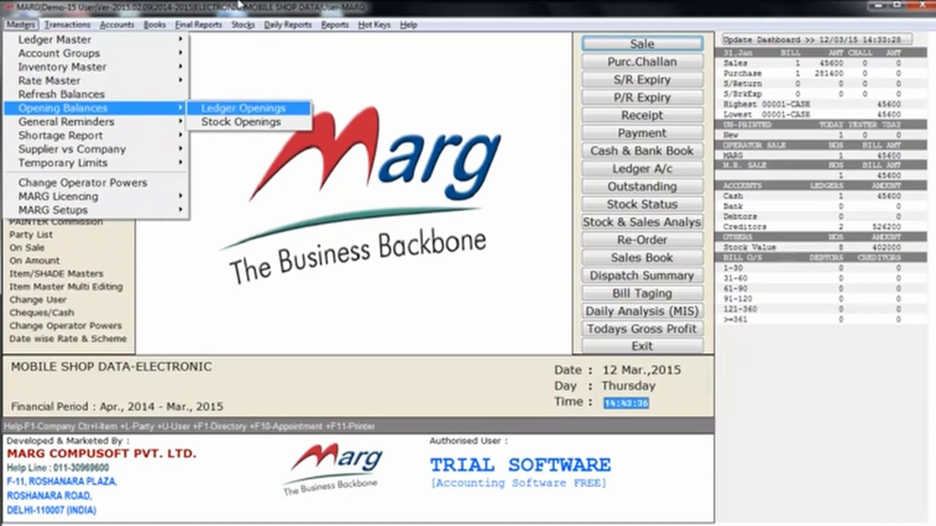
pyautogui.press('Down')
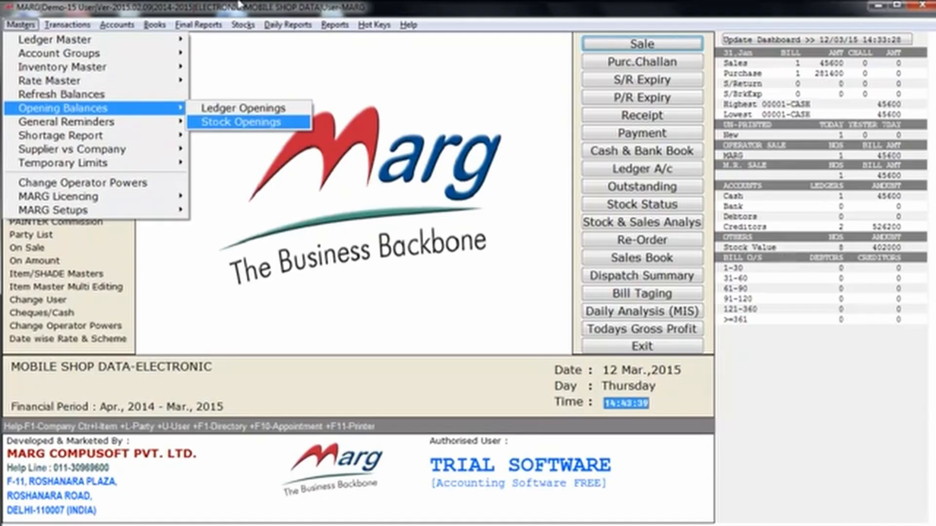
pyautogui.press('Escape')
pyautogui.press('Escape')
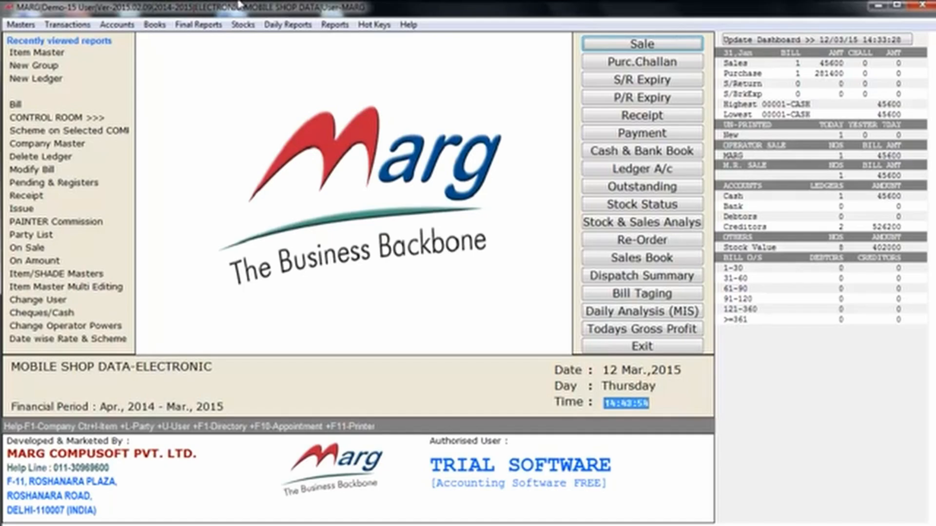
# Start a new purchase bill and choose SUN ELECTORNICS as the supplier.
pyautogui.hotkey('alt', 't')
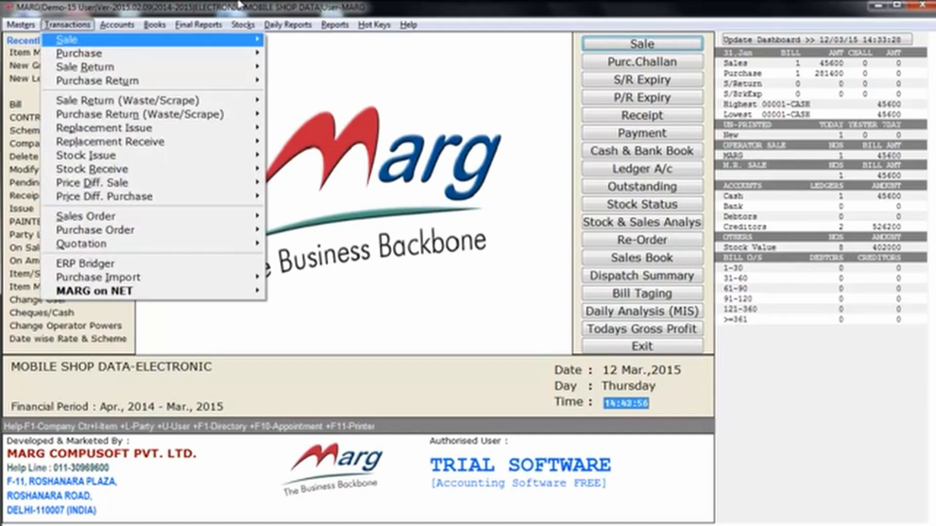
pyautogui.press('Down')
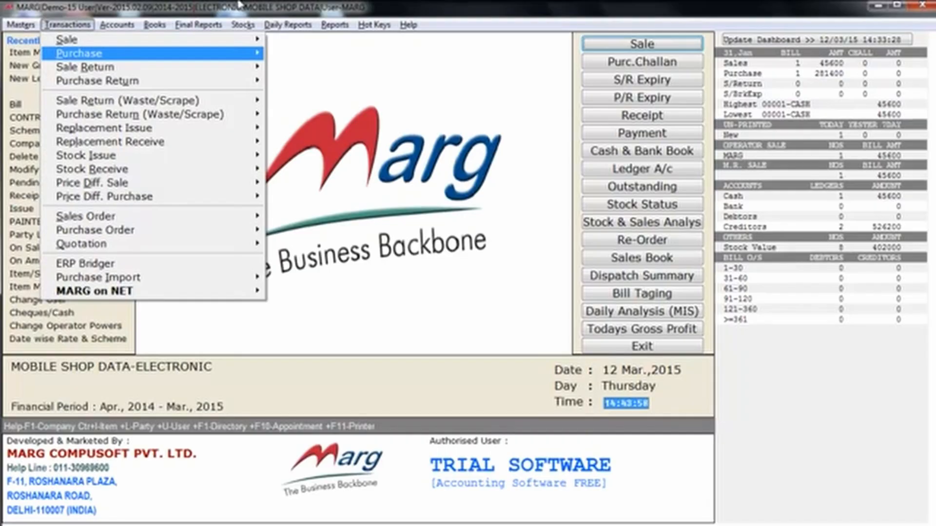
pyautogui.press('Right')
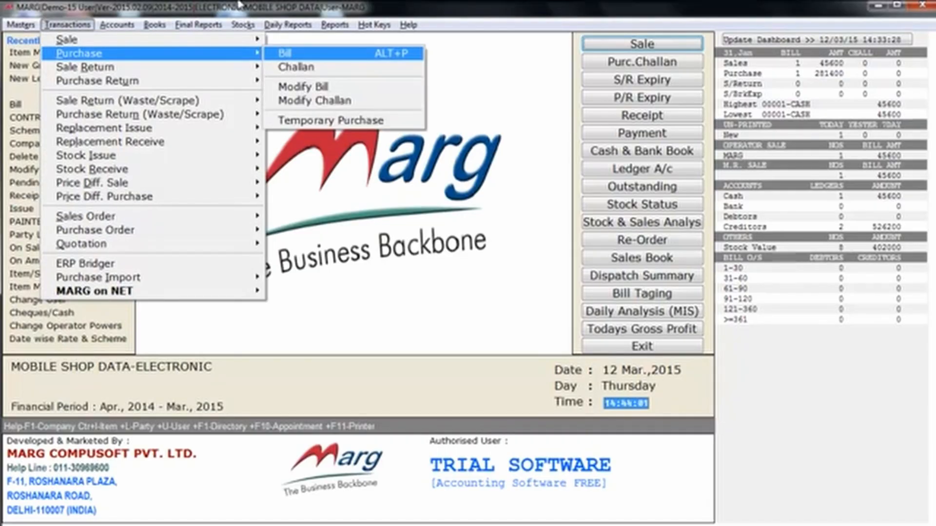
pyautogui.press('Return')
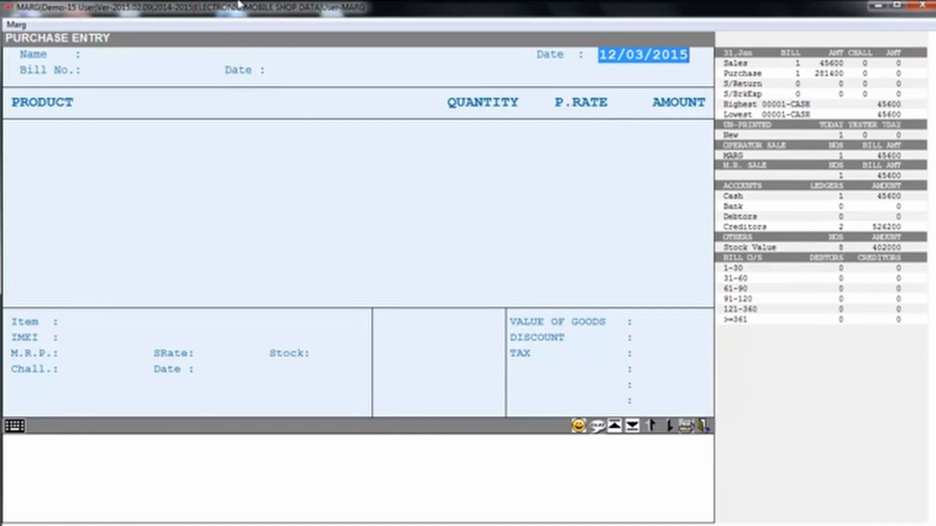
pyautogui.press('Return')
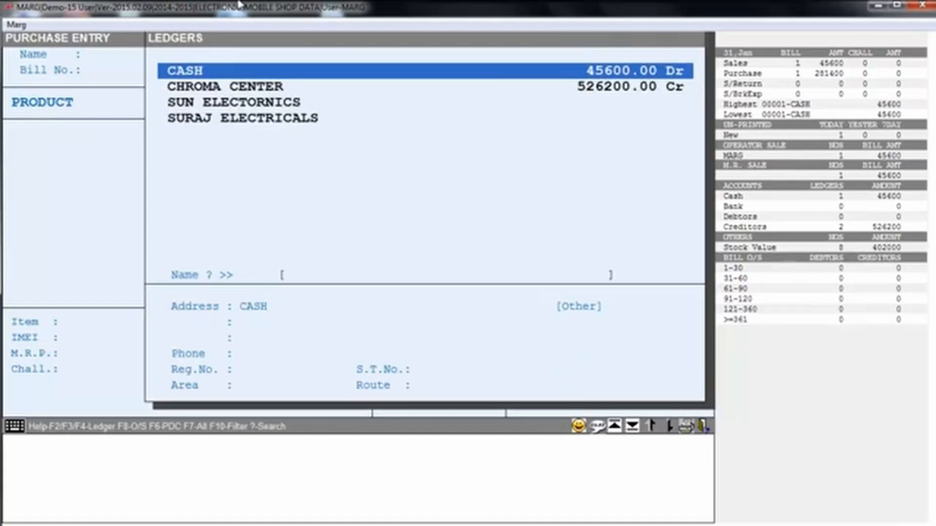
pyautogui.press('Down')
pyautogui.press('Down')
pyautogui.press('Down')
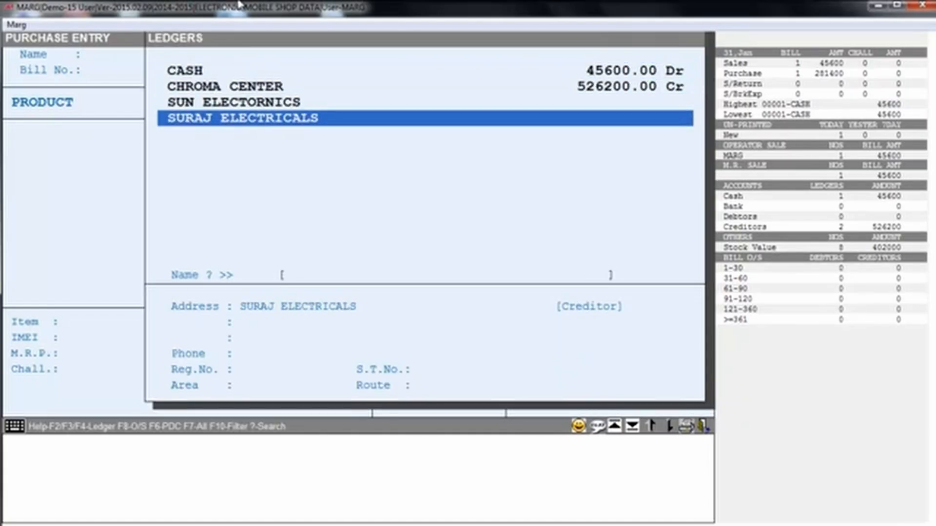
pyautogui.press('Up')
pyautogui.press('Up')
pyautogui.press('Up')
pyautogui.press('Down')
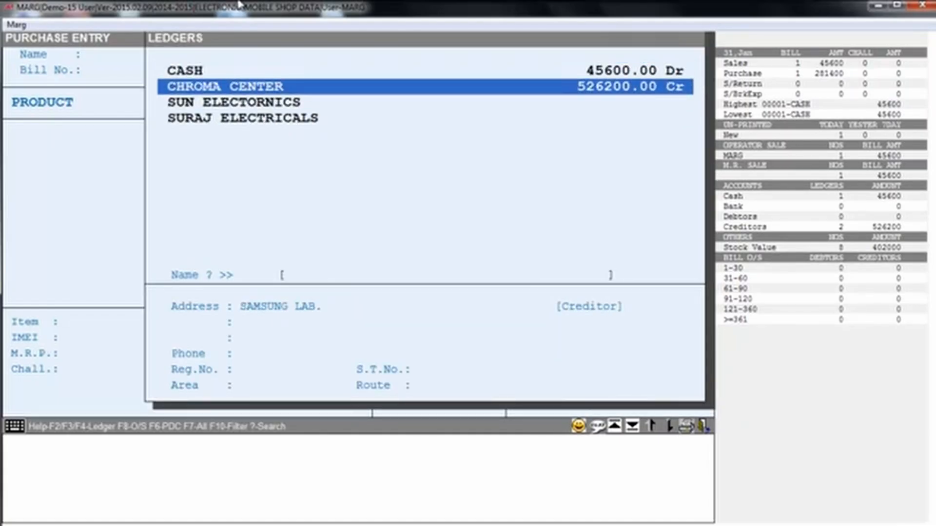
pyautogui.press('Down')
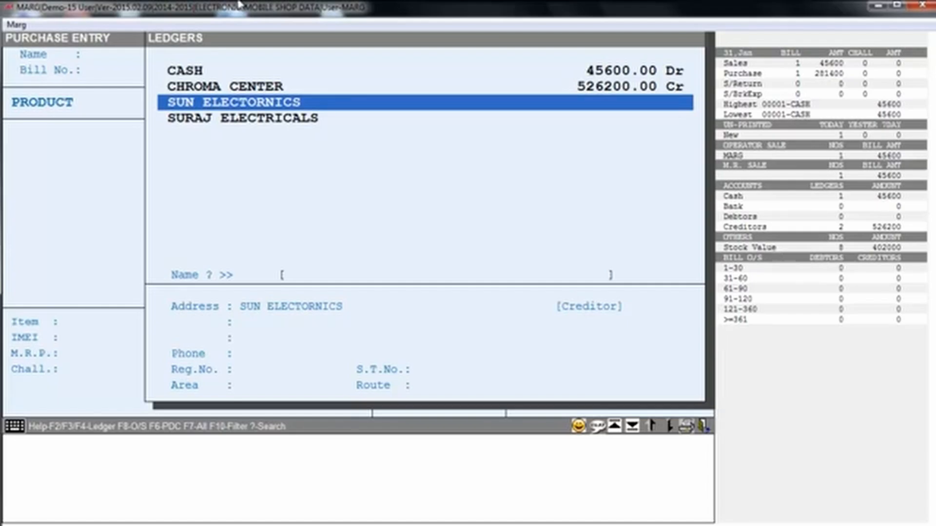
pyautogui.press('Return')
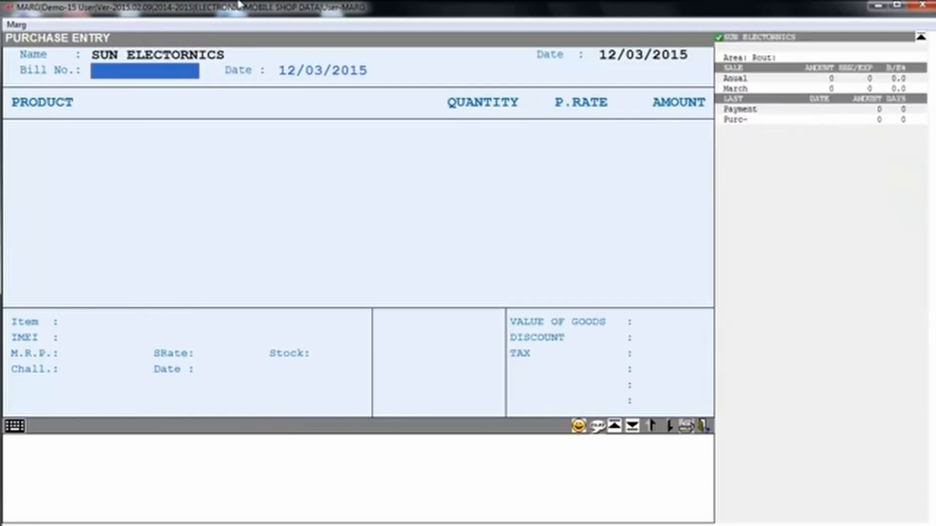
# Enter bill number 21 and add HTC 820 as the first purchased item.
pyautogui.write('21')
pyautogui.press('Return')
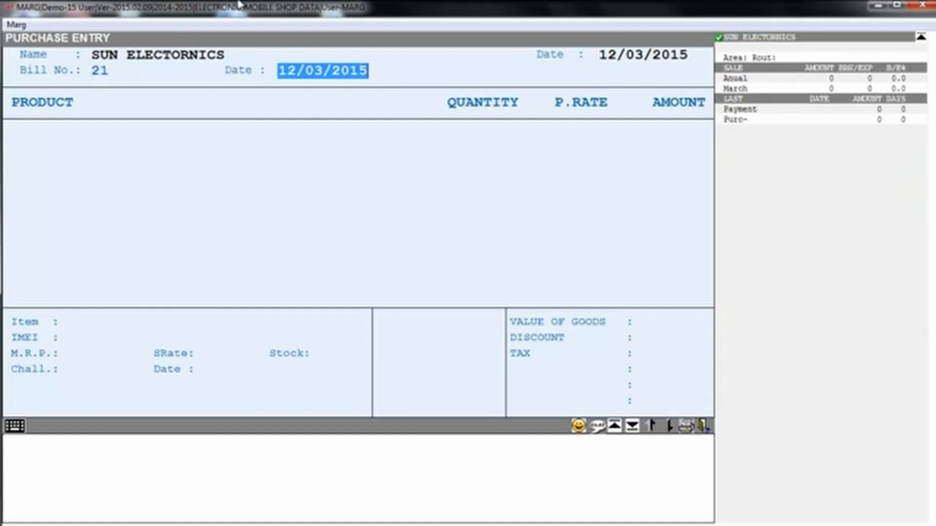
pyautogui.press('Return')
pyautogui.press('Return')
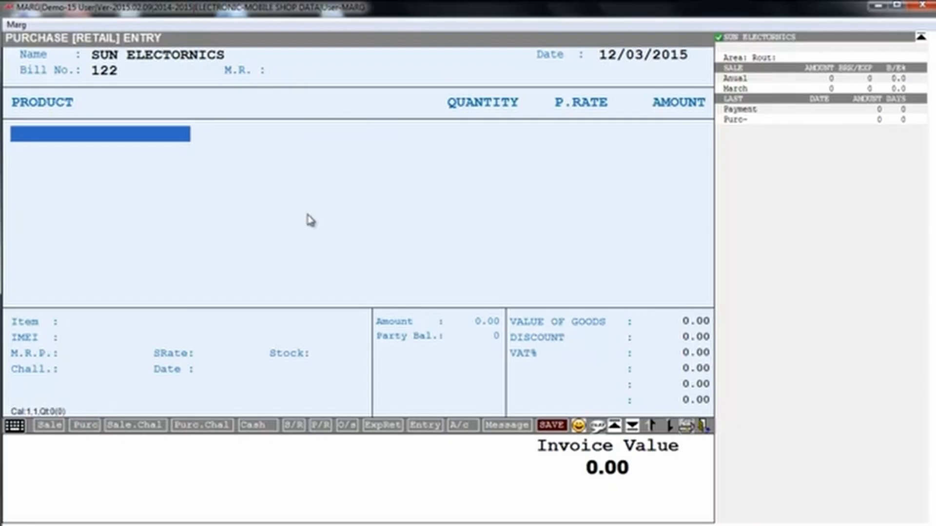
pyautogui.press('Return')
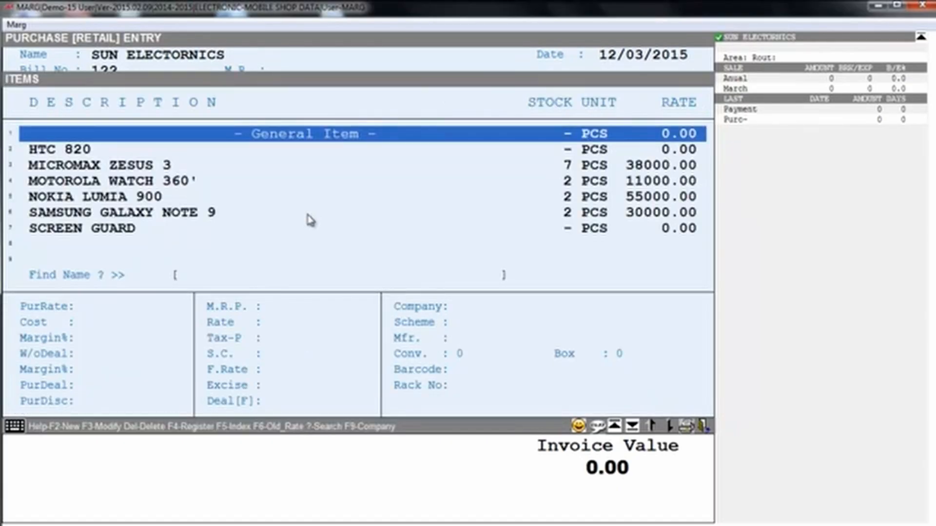
pyautogui.press('Down')
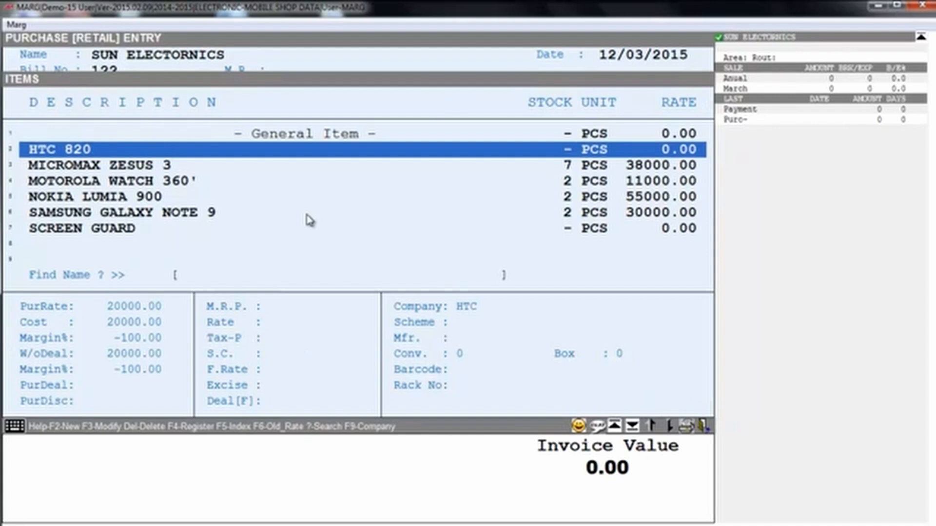
pyautogui.press('Return')
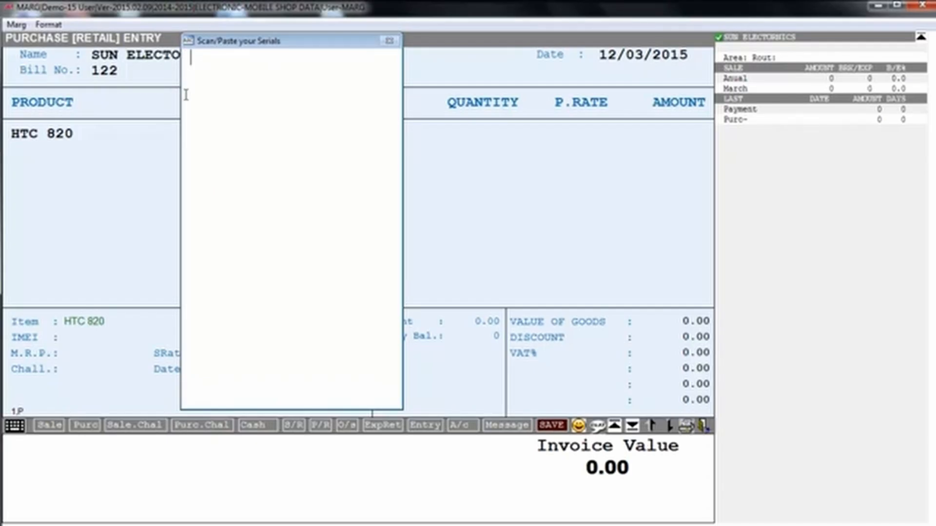
# Enter the HTC 820 IMEI serials one per line, giving quantity 6 at rate 20000.00.
pyautogui.write('32546542113.')
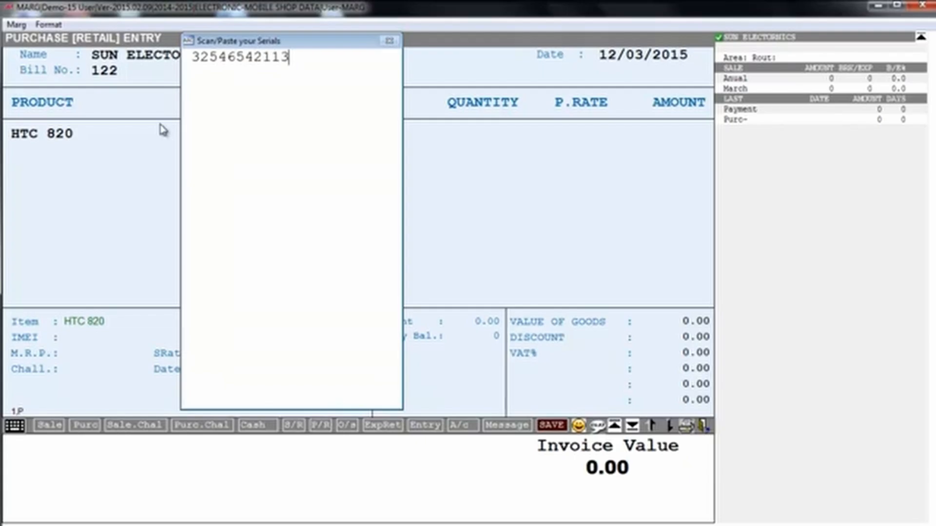
pyautogui.press('Return')
pyautogui.write('45464564536')
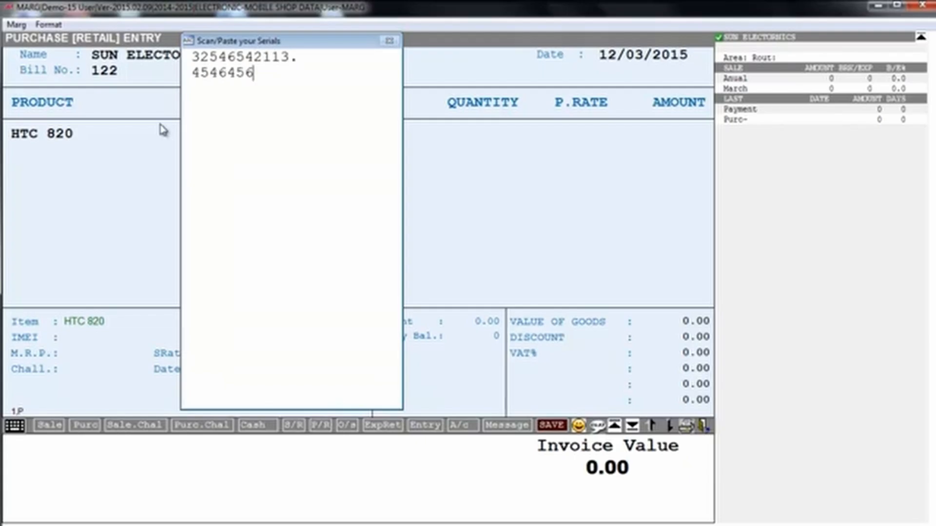
pyautogui.press('Return')
pyautogui.write('563432134635')
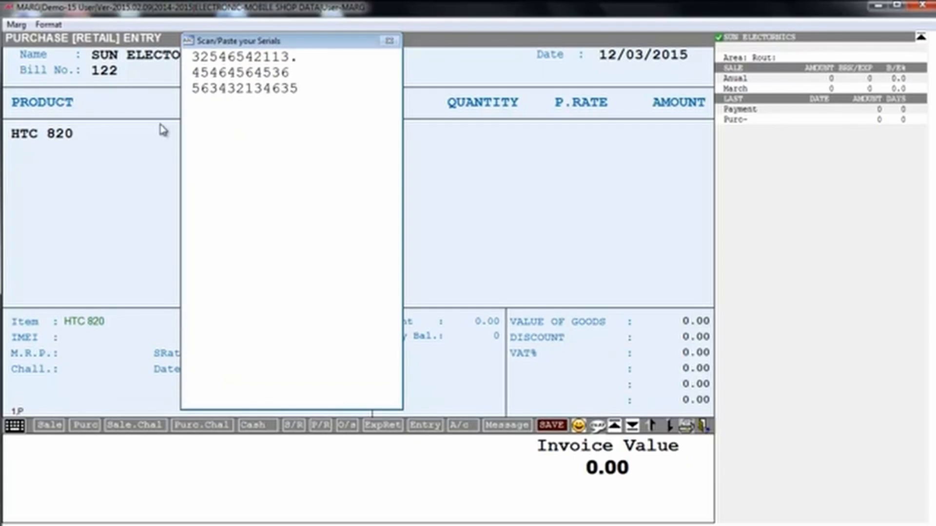
pyautogui.press('BackSpace')
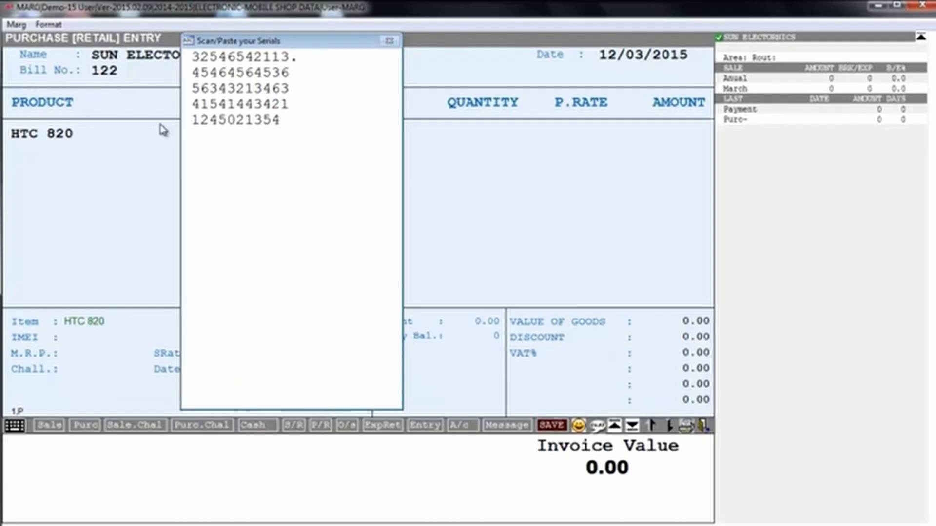
pyautogui.write('5')
pyautogui.press('Return')
pyautogui.write('12235413445')
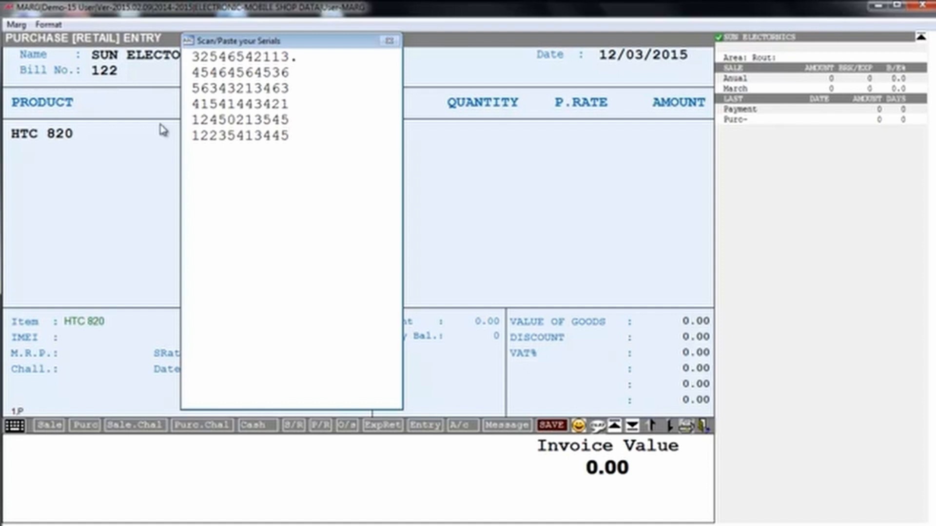
pyautogui.press('Escape')
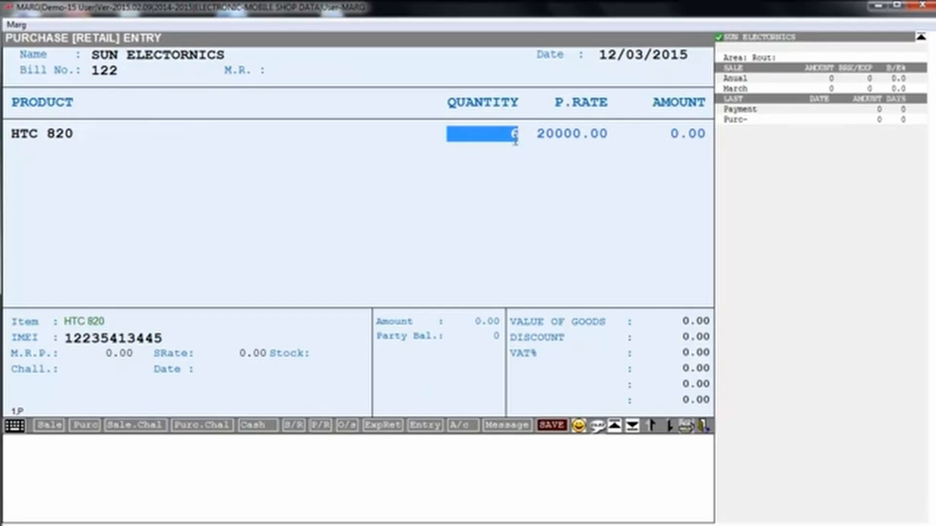
# Accept quantity 6 and the IMEI, then save the 120000.00 purchase bill without printing.
pyautogui.press('Return')
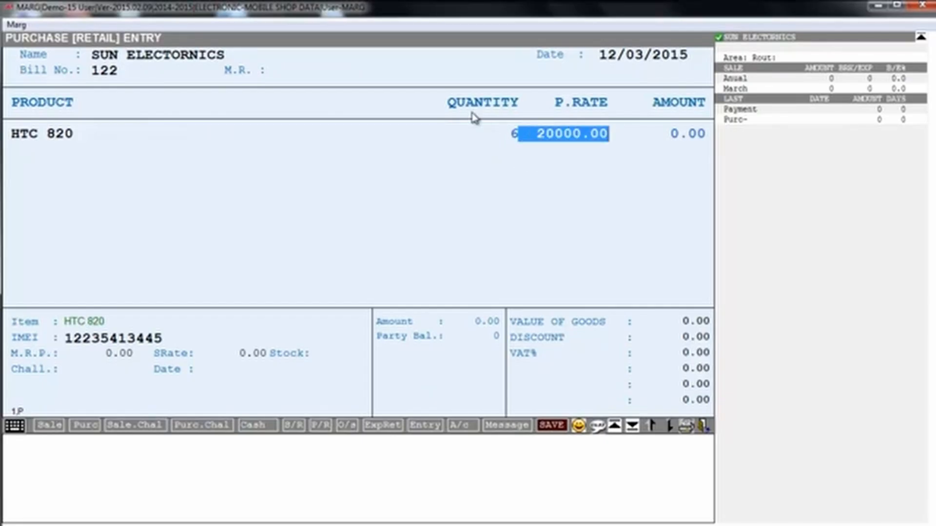
pyautogui.press('Return')
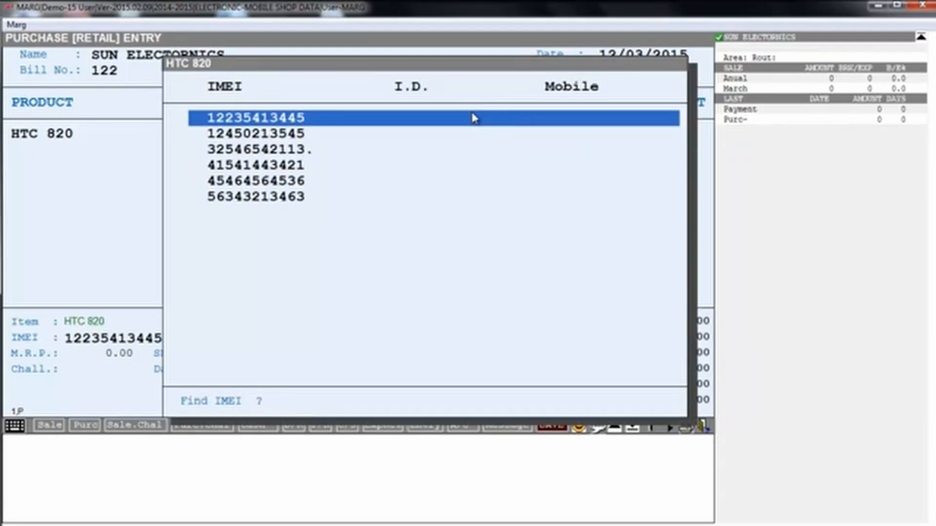
pyautogui.press('Down')
pyautogui.press('Down')
pyautogui.press('Down')
pyautogui.press('Down')
pyautogui.press('Down')
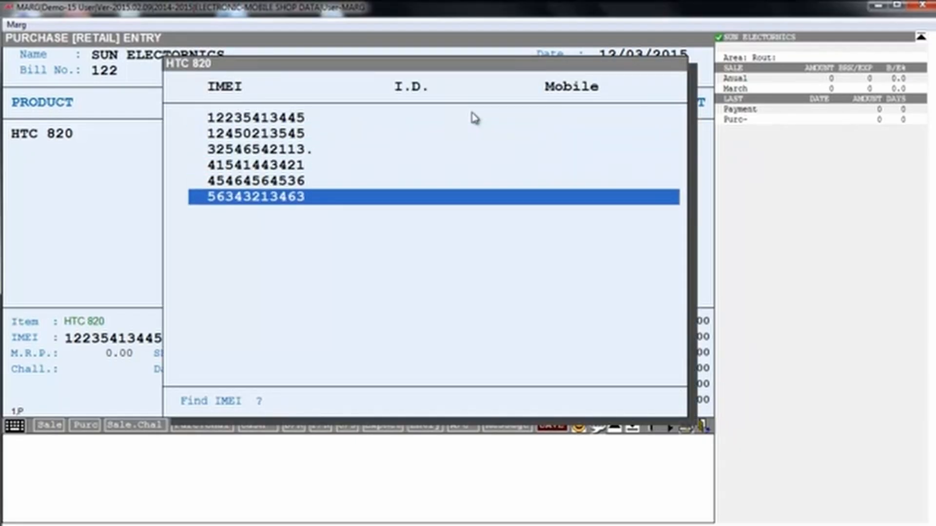
pyautogui.press('Up')
pyautogui.press('Up')
pyautogui.press('Up')
pyautogui.press('Up')
pyautogui.press('Up')
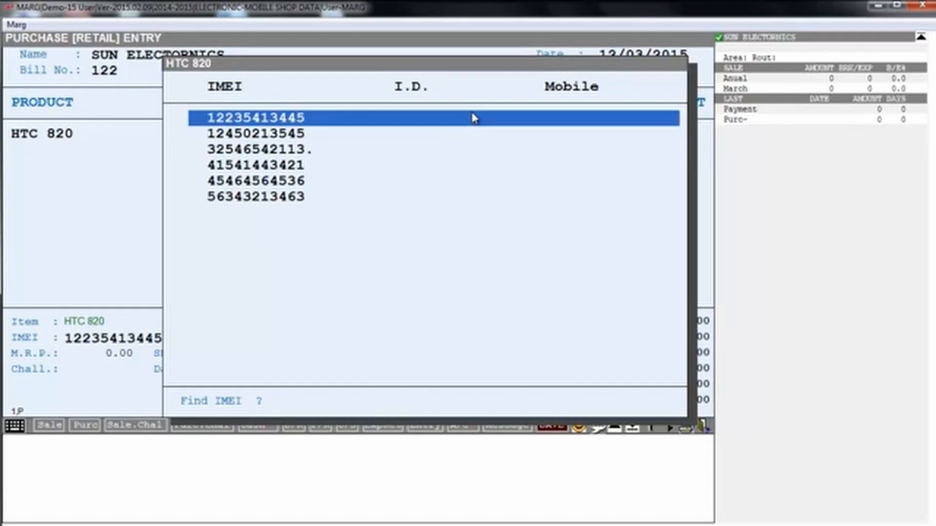
pyautogui.press('Return')
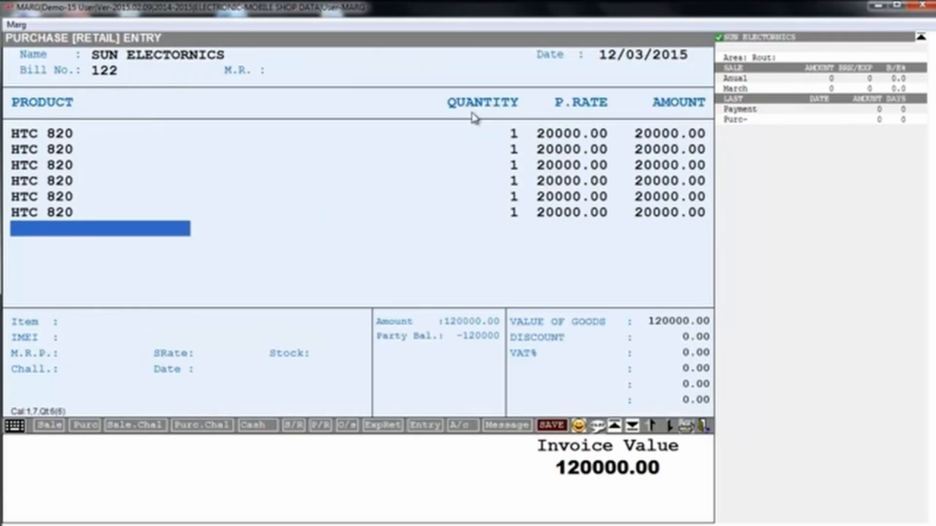
pyautogui.press('Escape')
pyautogui.press('Return')
pyautogui.press('Escape')
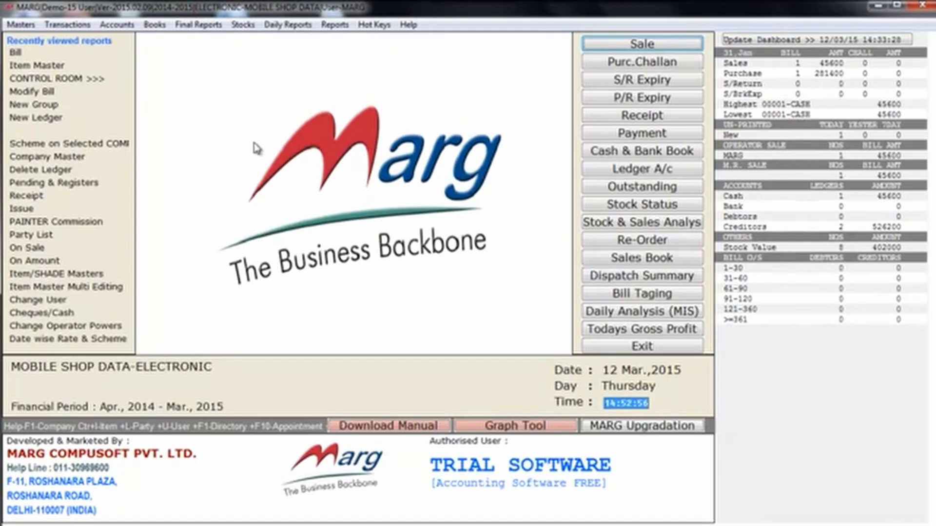
# Open sale bill 00002 dated 12/03/2015 for the CASH ledger, skipping the party details.
pyautogui.hotkey('alt', 't')
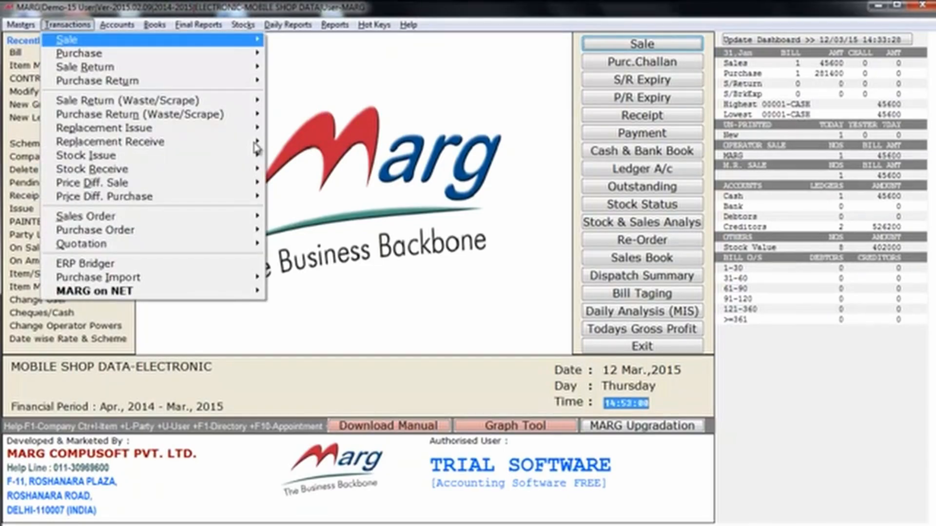
pyautogui.press('Right')
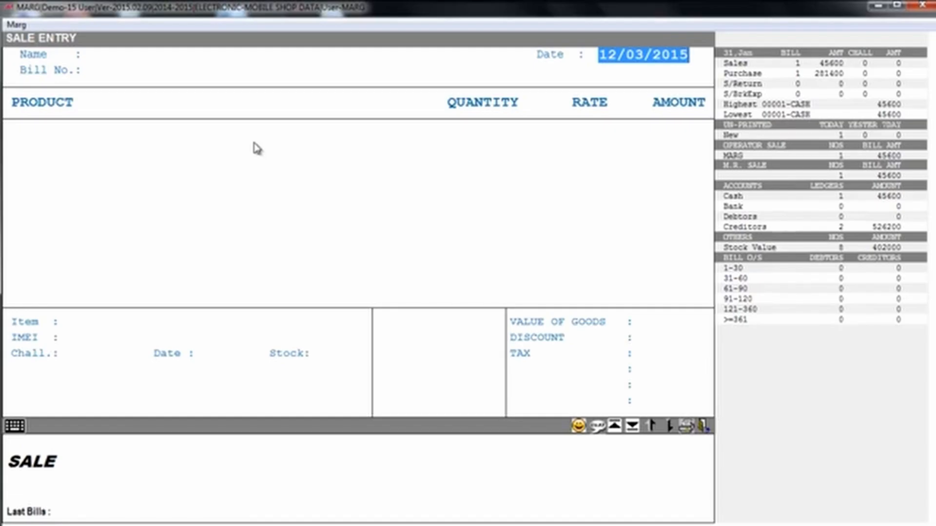
pyautogui.press('Return')
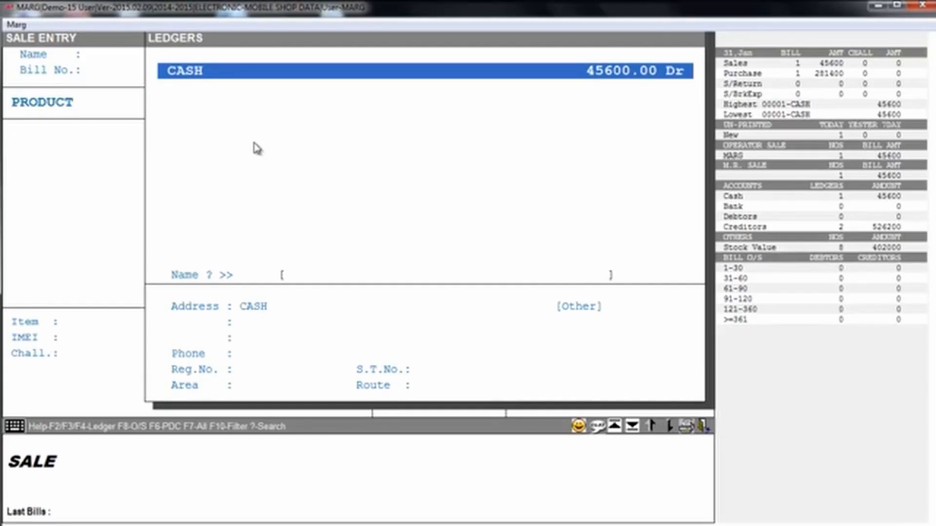
pyautogui.press('F2')
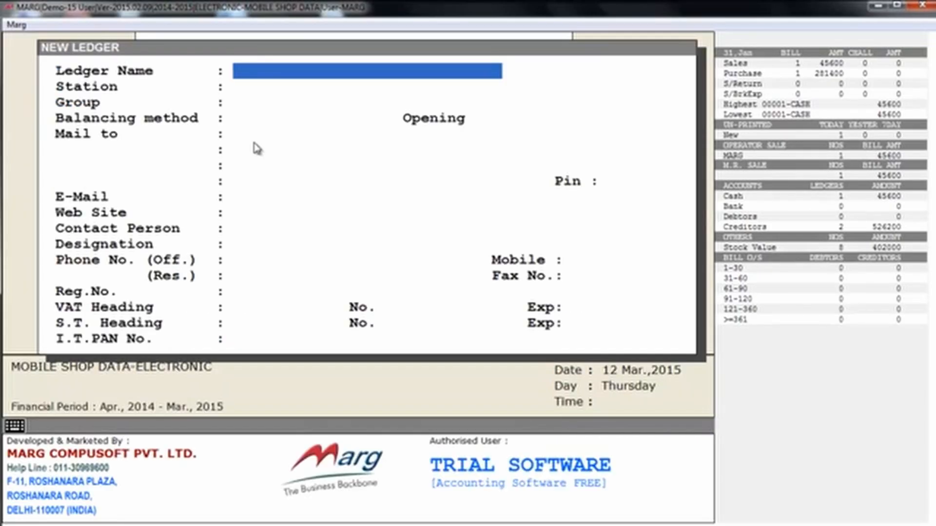
pyautogui.press('Escape')
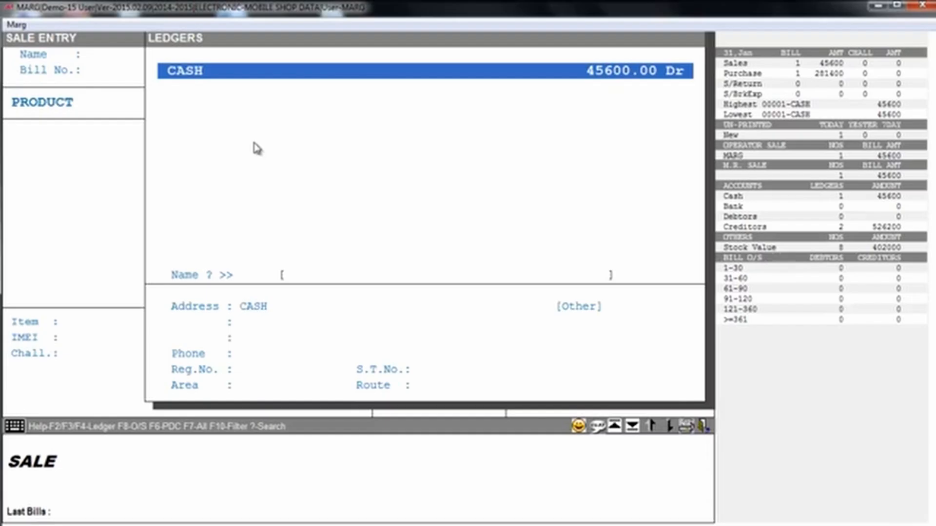
pyautogui.press('Return')
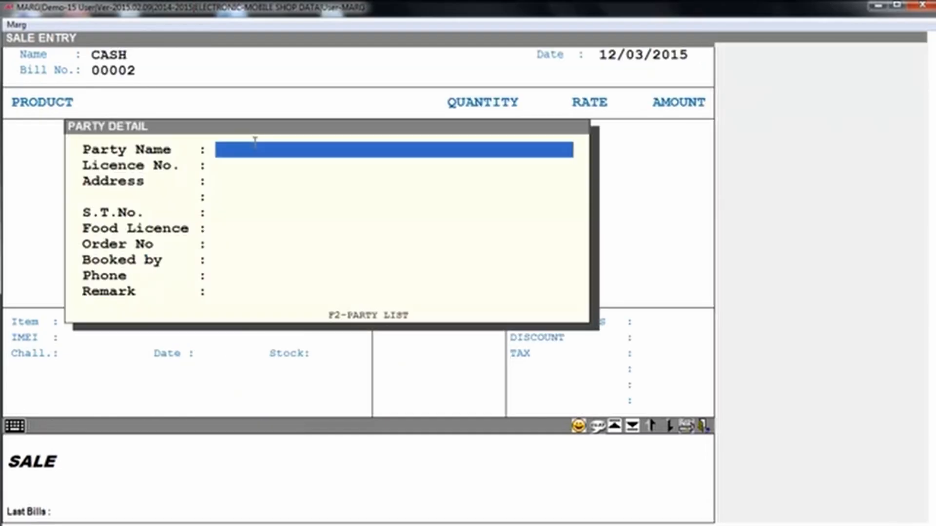
pyautogui.press('Return')
pyautogui.press('Return')
pyautogui.press('Up')
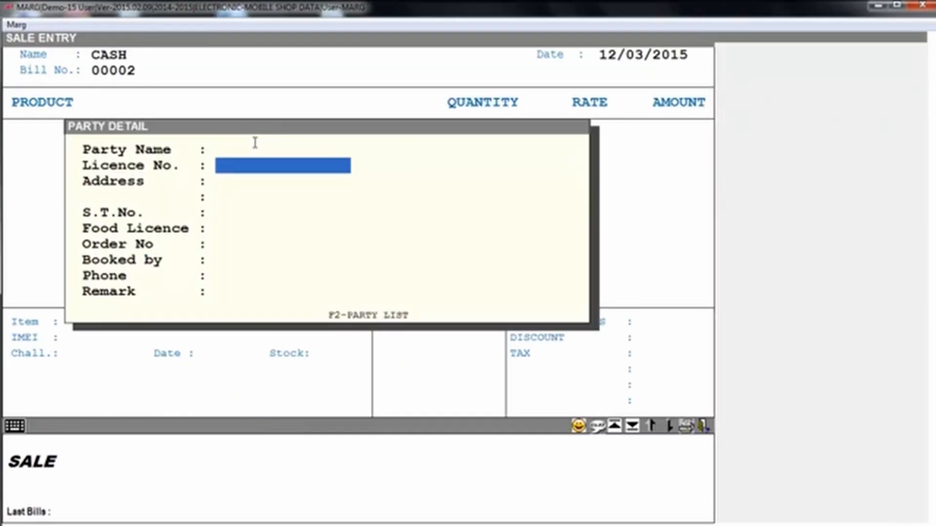
pyautogui.press('Up')
pyautogui.press('Return')
pyautogui.press('Escape')
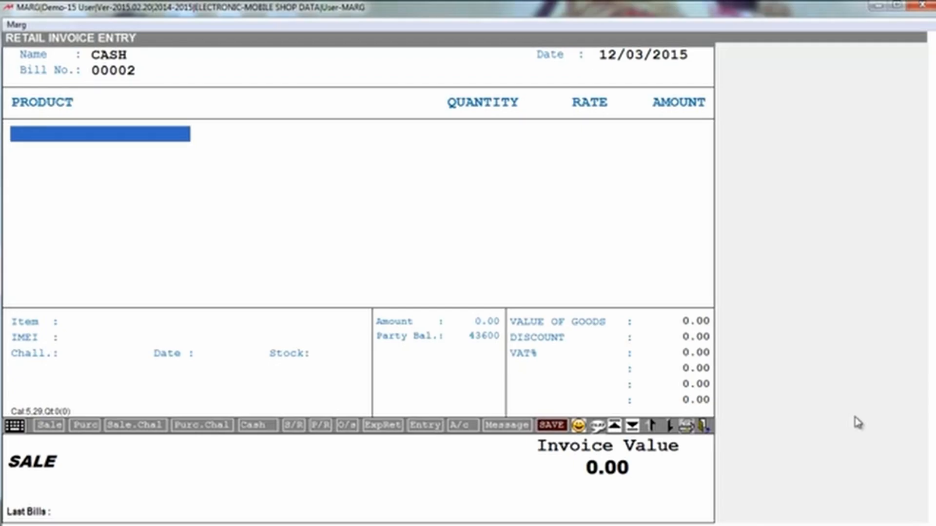
pyautogui.write('98723456')
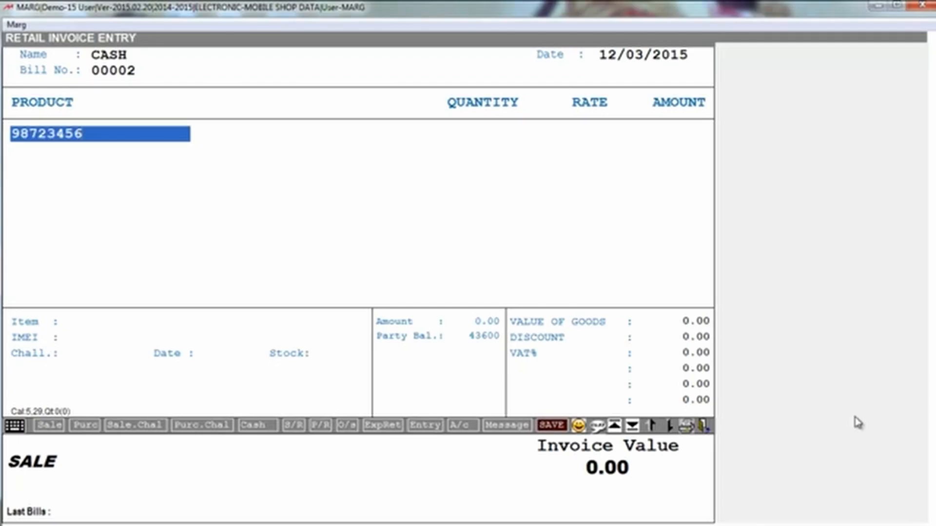
pyautogui.press('Return')
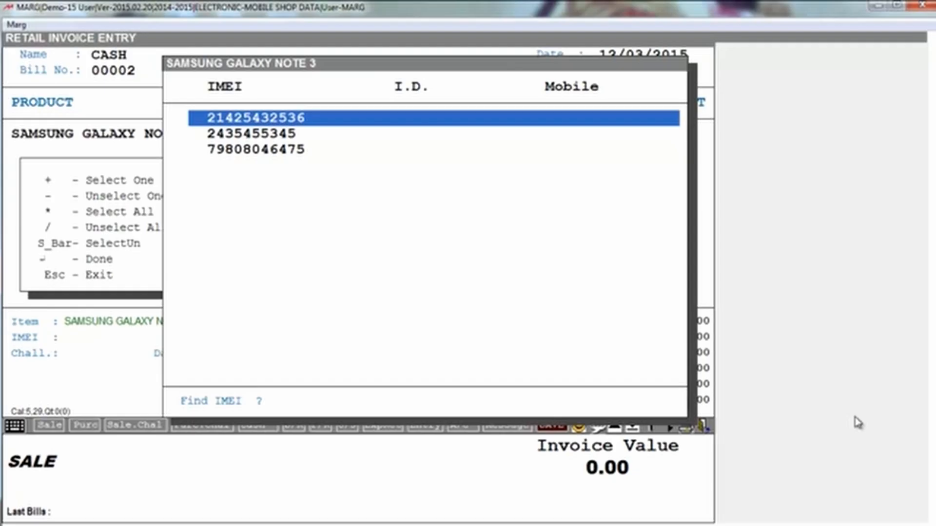
pyautogui.press('space')
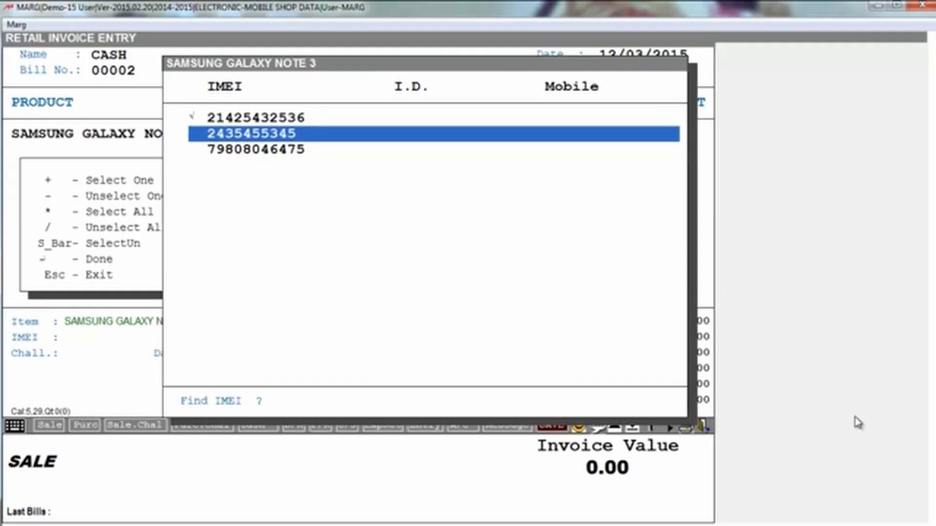
pyautogui.press('Up')
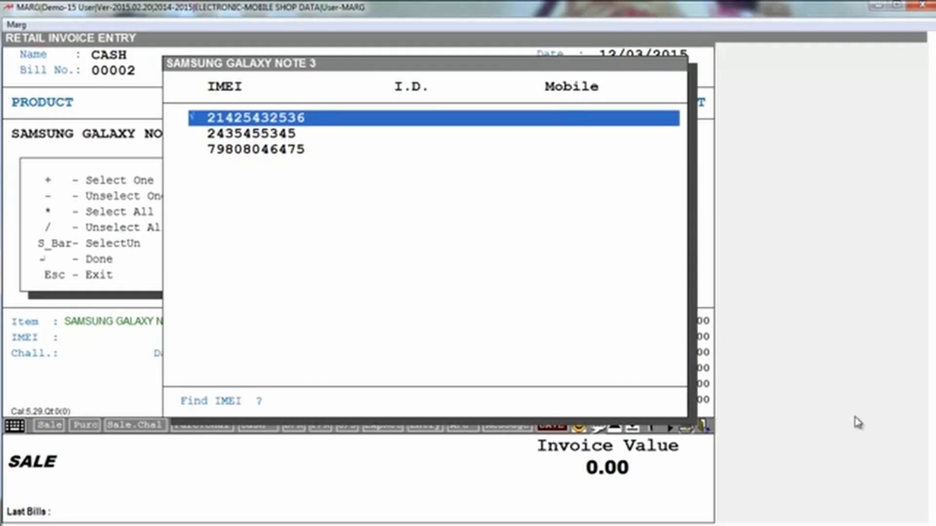
pyautogui.press('Return')
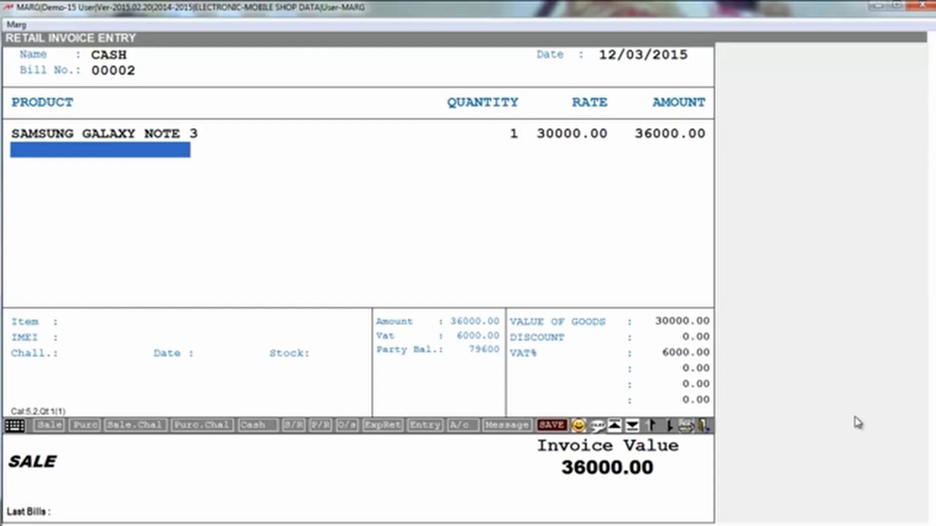
# Keep the Samsung line's rate at 30000.00 and finish the 36000.00 invoice for saving.
pyautogui.press('Escape')
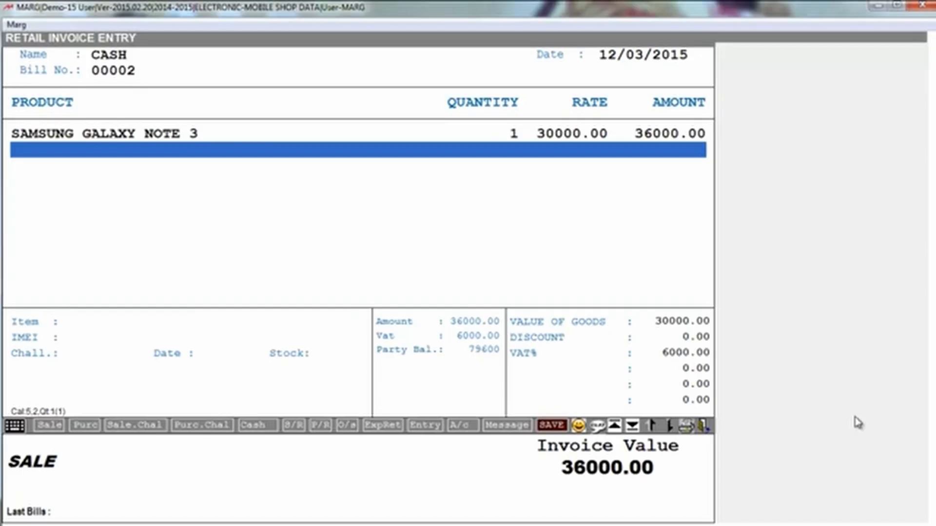
pyautogui.press('Up')
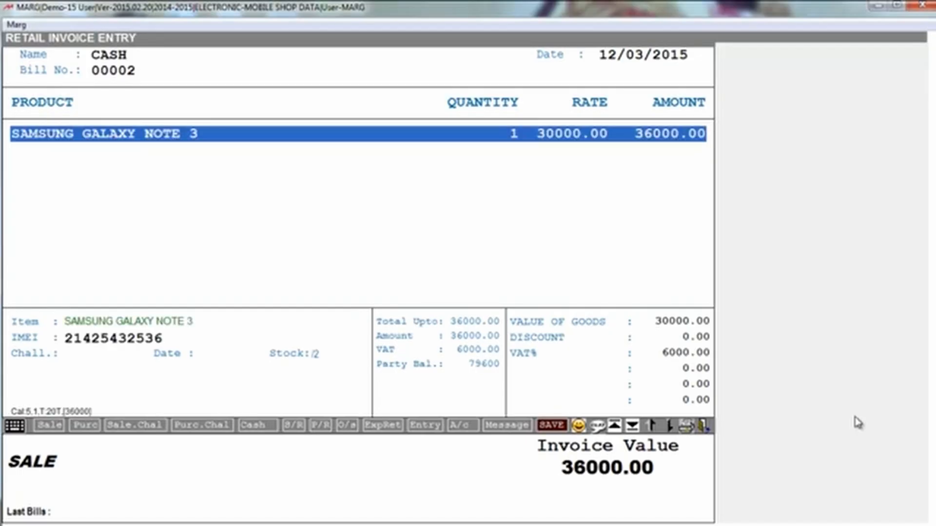
pyautogui.press('Return')
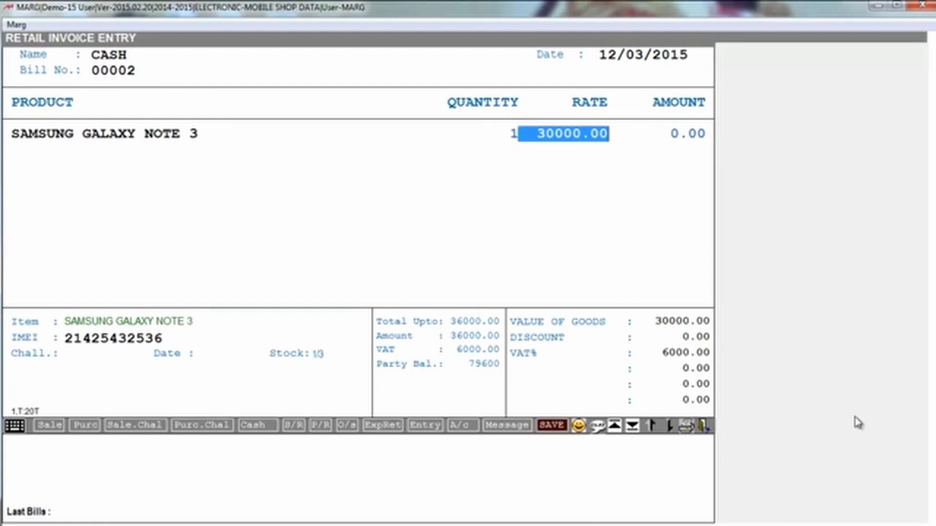
pyautogui.press('Return')
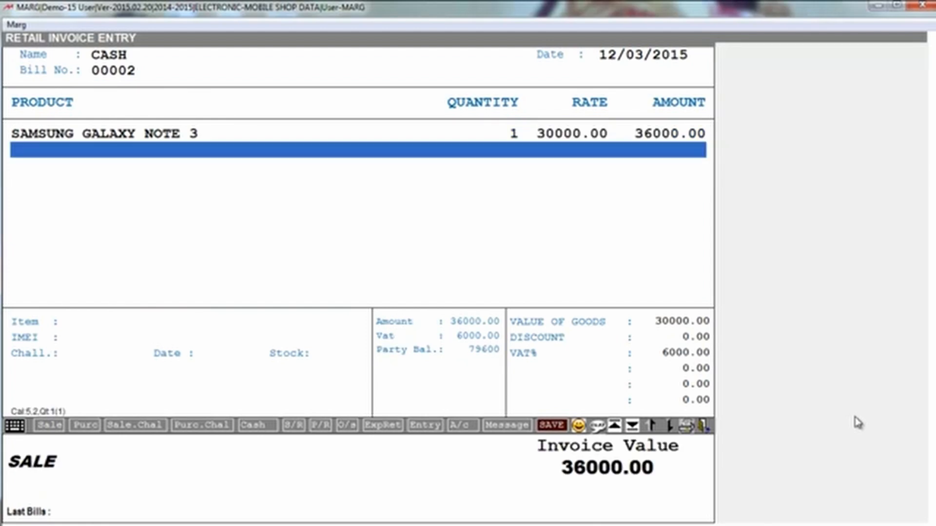
pyautogui.hotkey('ctrl', 'w')
# Save the Samsung sale without printing, then start bill 00002 and locate HTC 820 in the items list.
pyautogui.press('Return')
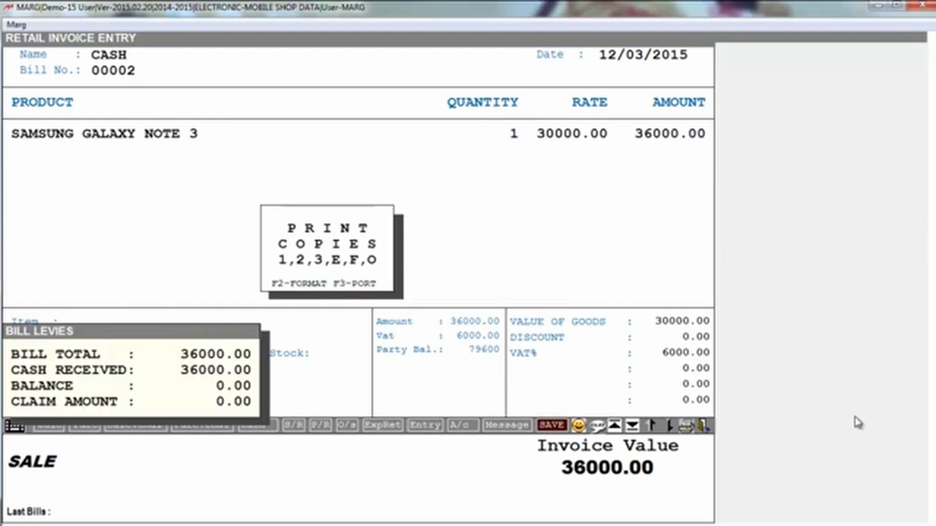
pyautogui.press('Escape')
pyautogui.press('Escape')
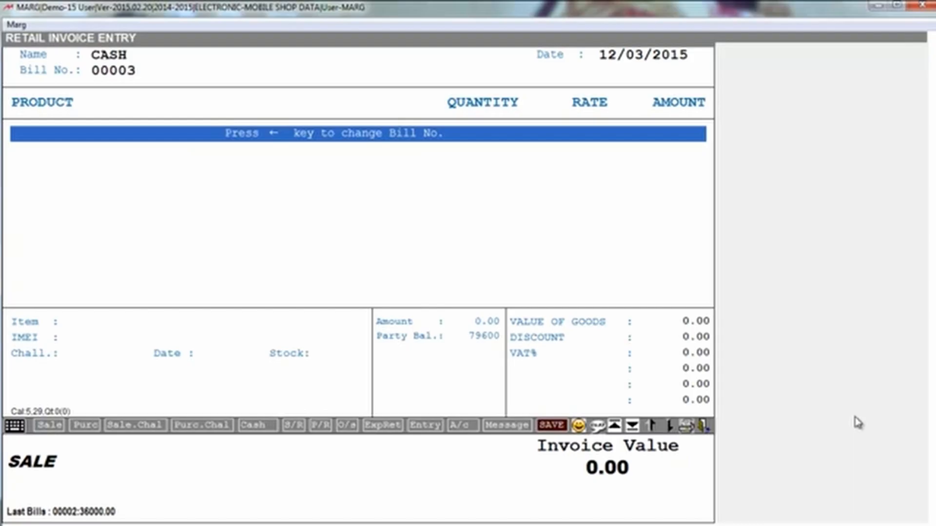
pyautogui.press('Left')
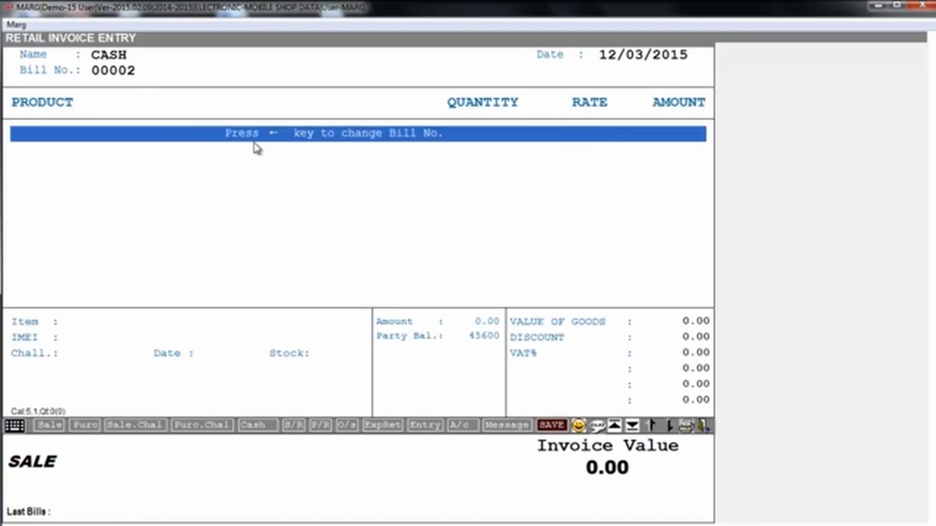
pyautogui.press('Return')
pyautogui.press('Down')
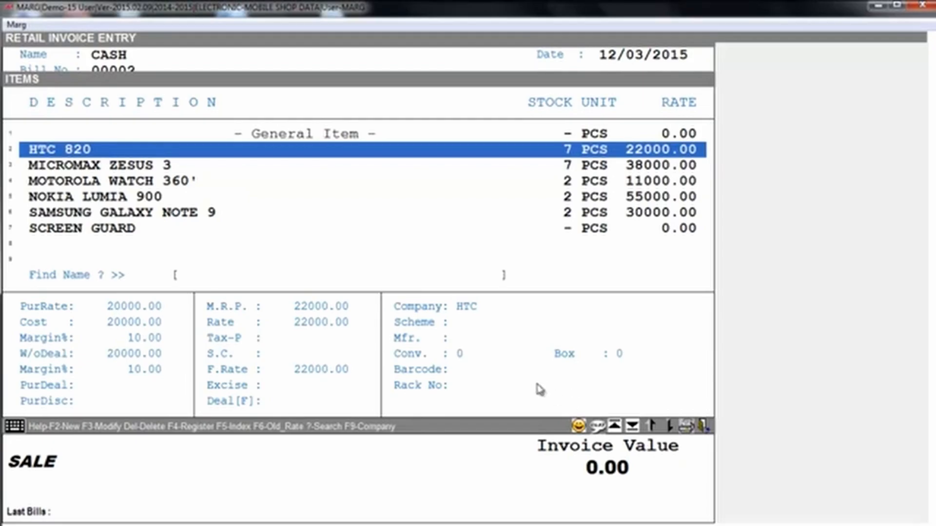
pyautogui.press('F2')
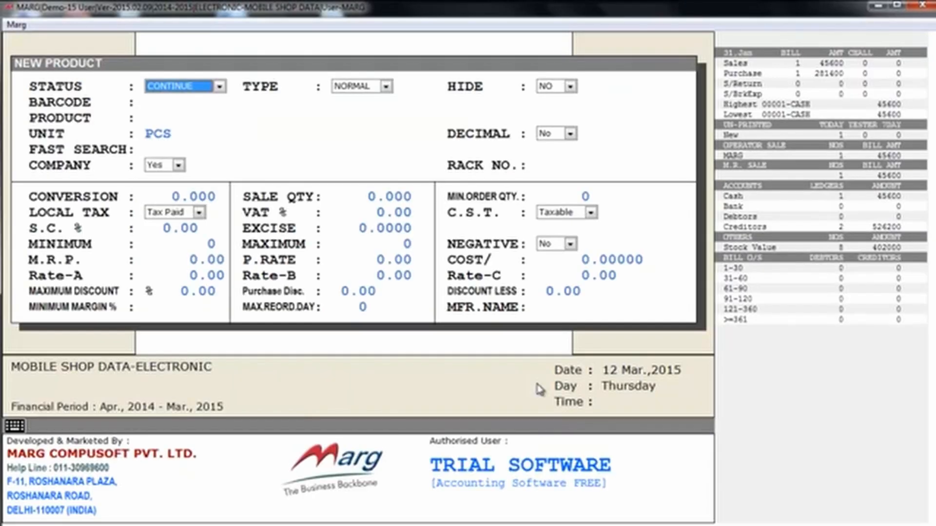
pyautogui.press('Escape')
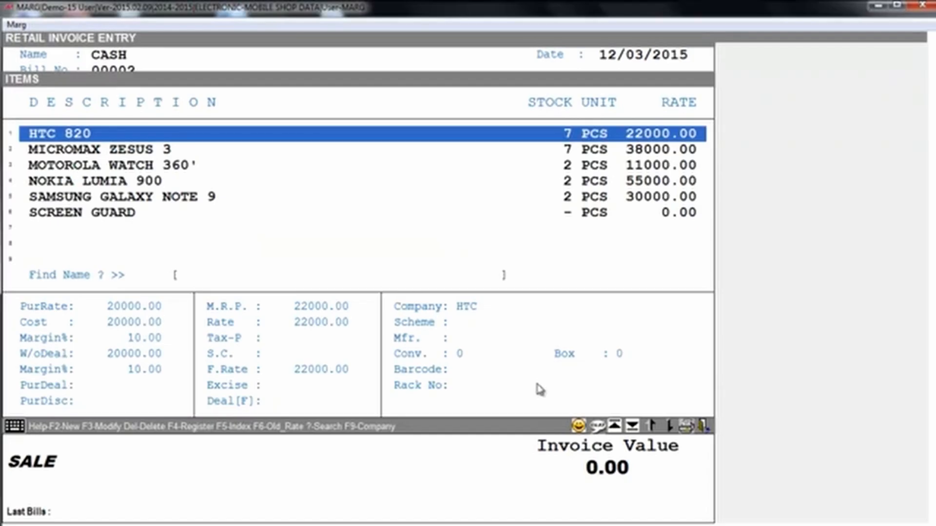
pyautogui.press('Return')
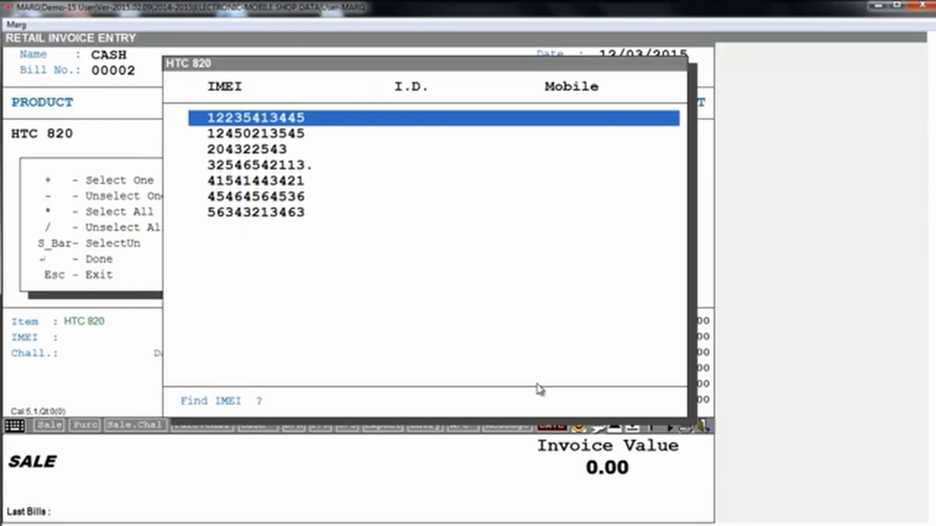
pyautogui.press('Down')
pyautogui.press('End')
pyautogui.press('Up')
pyautogui.press('Up')
pyautogui.press('Up')
pyautogui.press('Up')
pyautogui.press('Up')
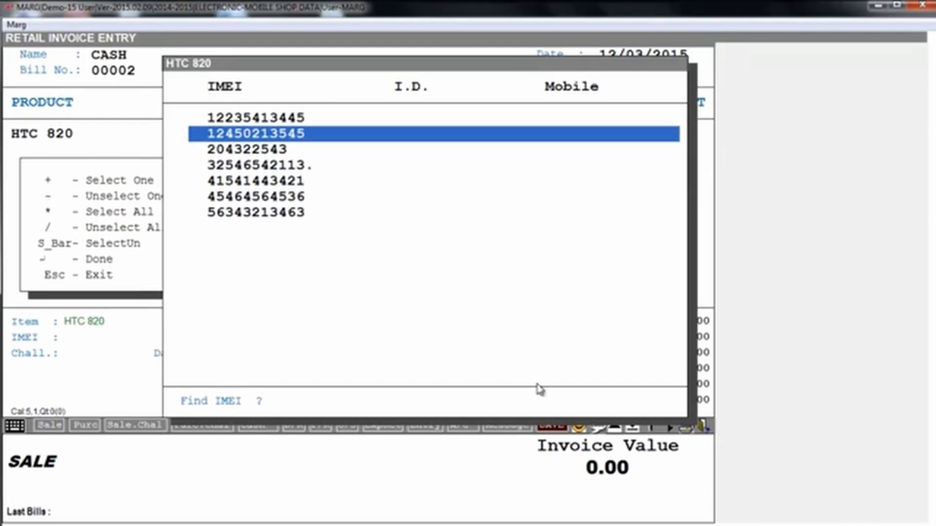
pyautogui.press('Up')
pyautogui.press('space')
pyautogui.press('Up')
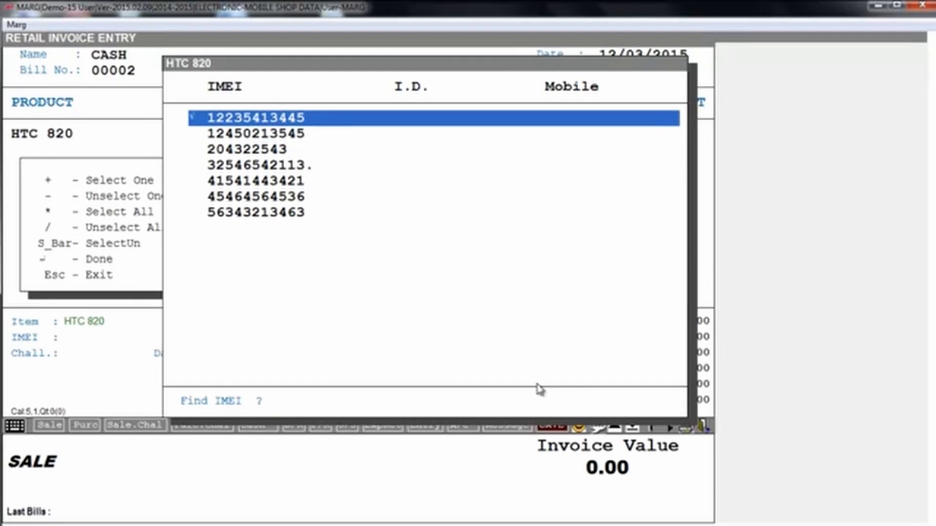
pyautogui.press('Return')
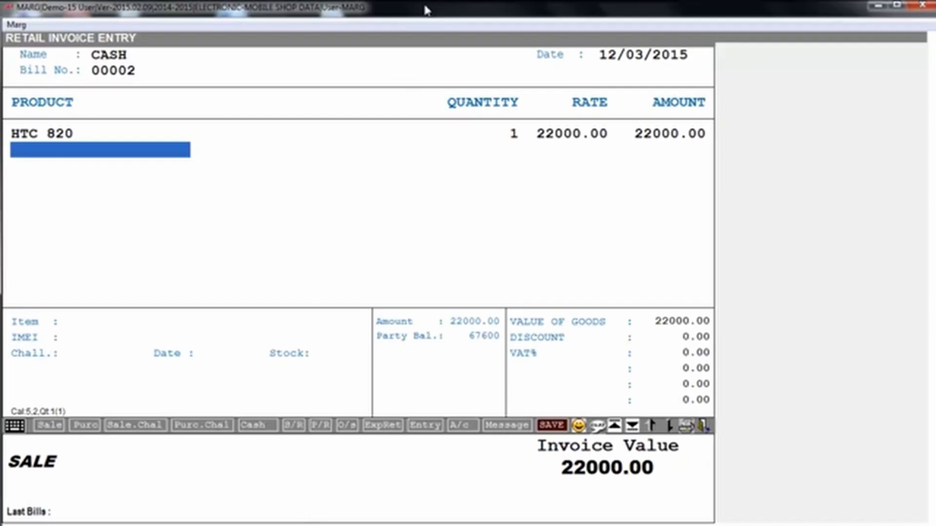
# Finish cash bill 00002 for 22000.00 and skip printing to return to the main menu.
pyautogui.press('Return')
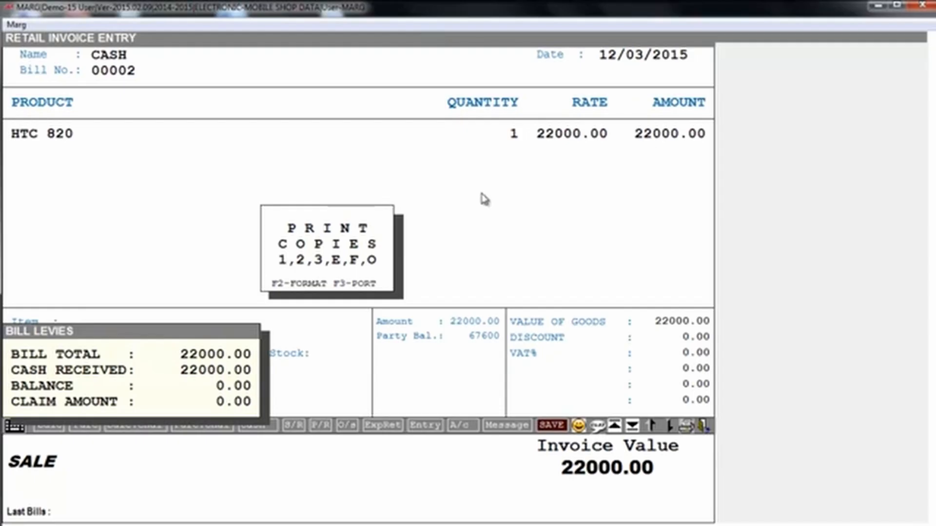
pyautogui.press('Escape')
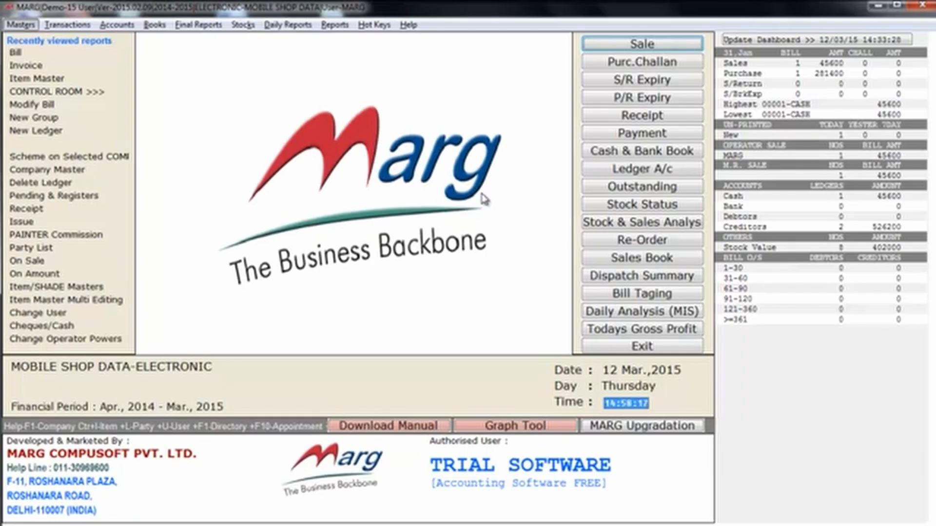
# Open the all-items general price list from Rate Master and select HTC 820.
pyautogui.hotkey('alt', 'm')
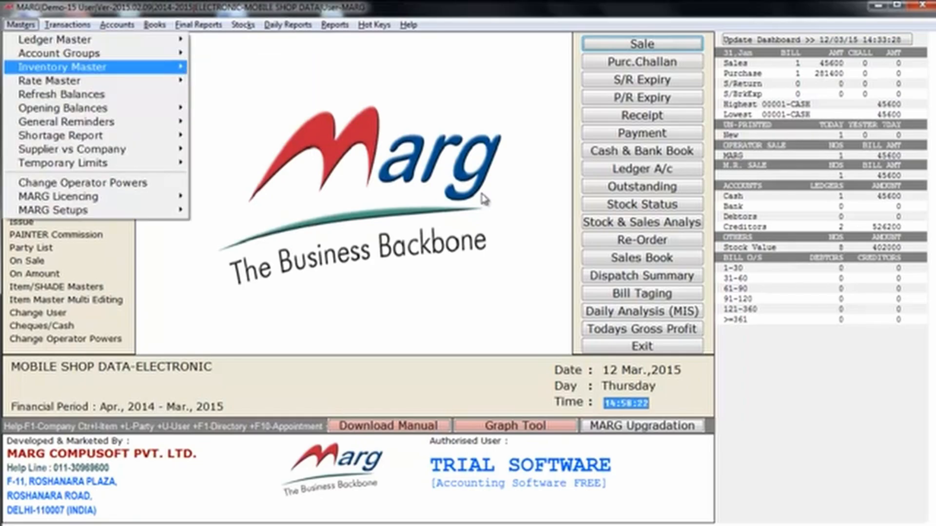
pyautogui.press('Down')
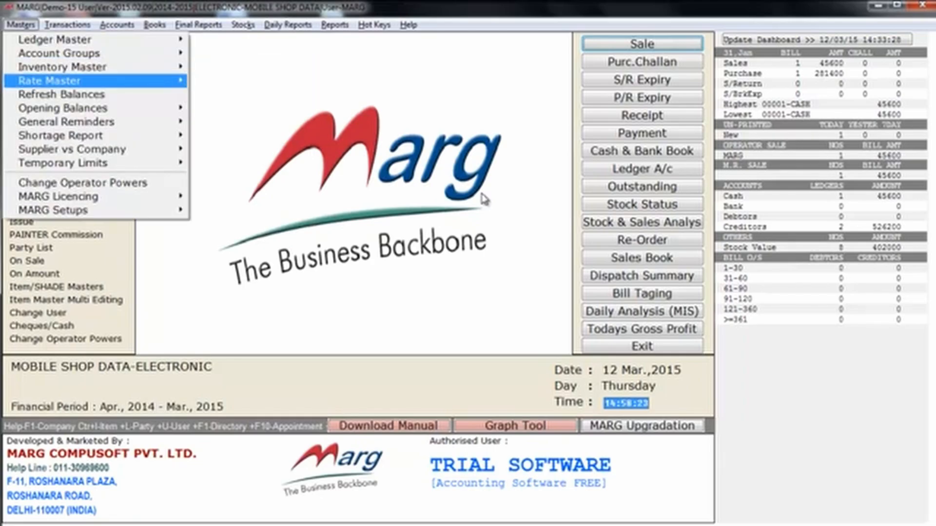
pyautogui.press('Right')
pyautogui.press('Right')
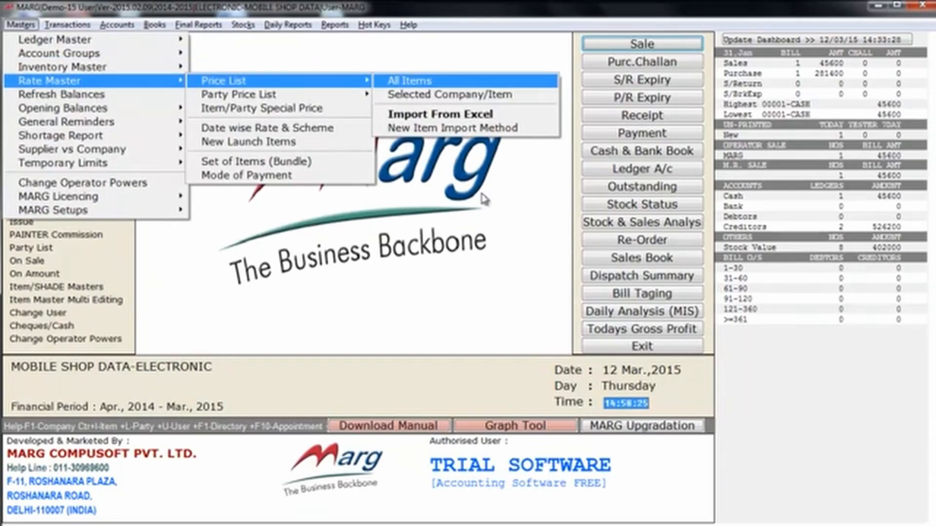
pyautogui.press('Return')
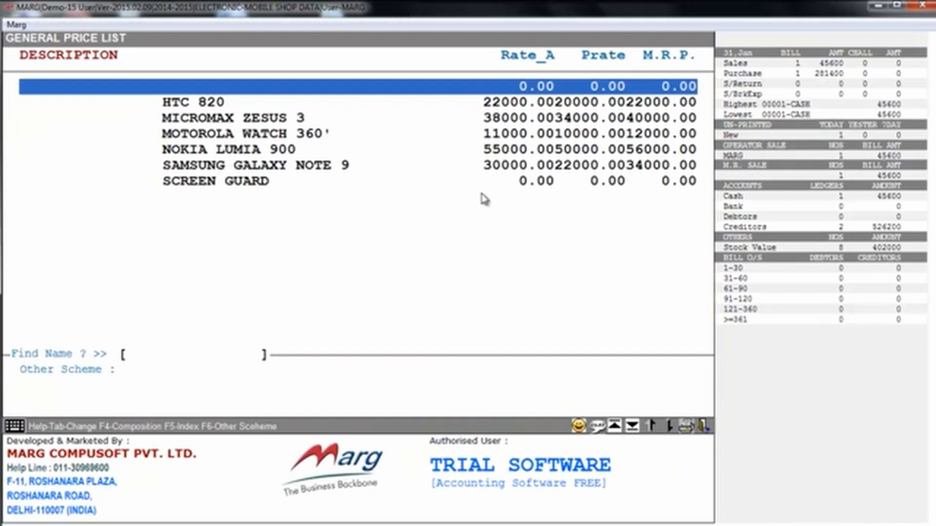
pyautogui.press('Down')
pyautogui.click(341, 181)
pyautogui.press('Up')
pyautogui.press('Up')
pyautogui.press('Up')
pyautogui.press('Up')
pyautogui.press('Up')
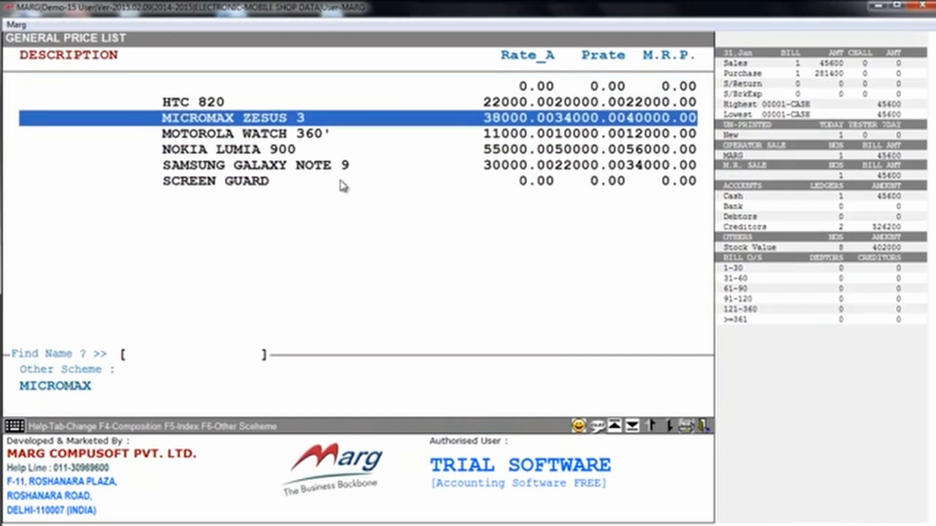
pyautogui.press('Down')
pyautogui.press('Down')
pyautogui.press('Down')
pyautogui.press('Up')
pyautogui.press('Up')
pyautogui.press('Up')
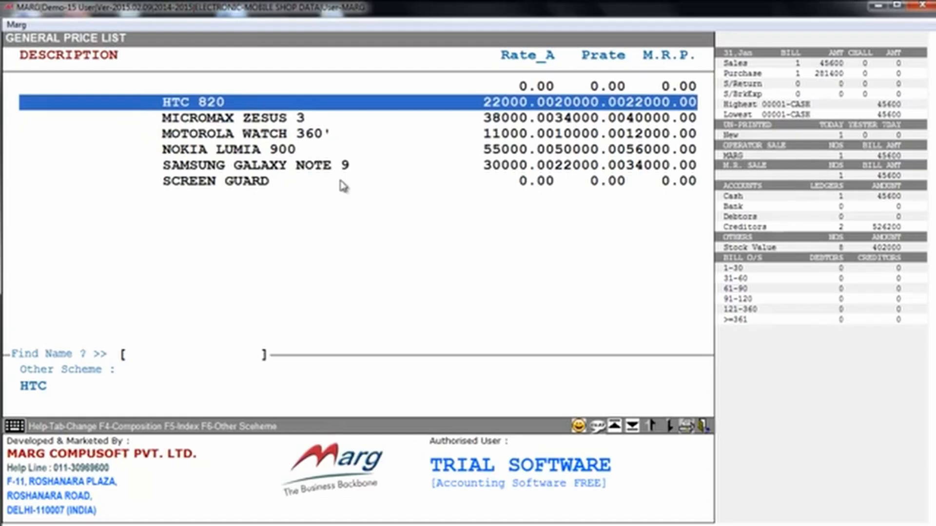
# Give HTC 820 a 1 + 1 scheme with SCREEN GUARD as the free item, then close the list.
pyautogui.press('Return')
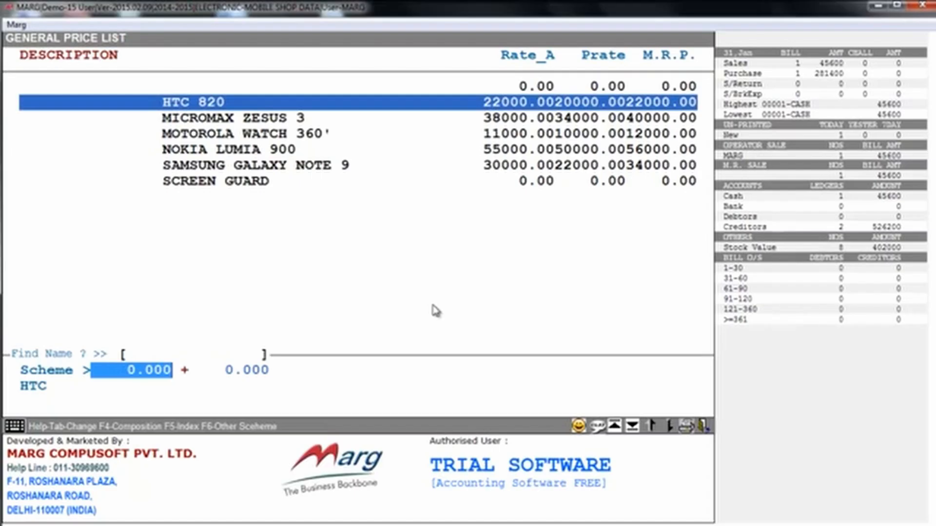
pyautogui.write('1    .')
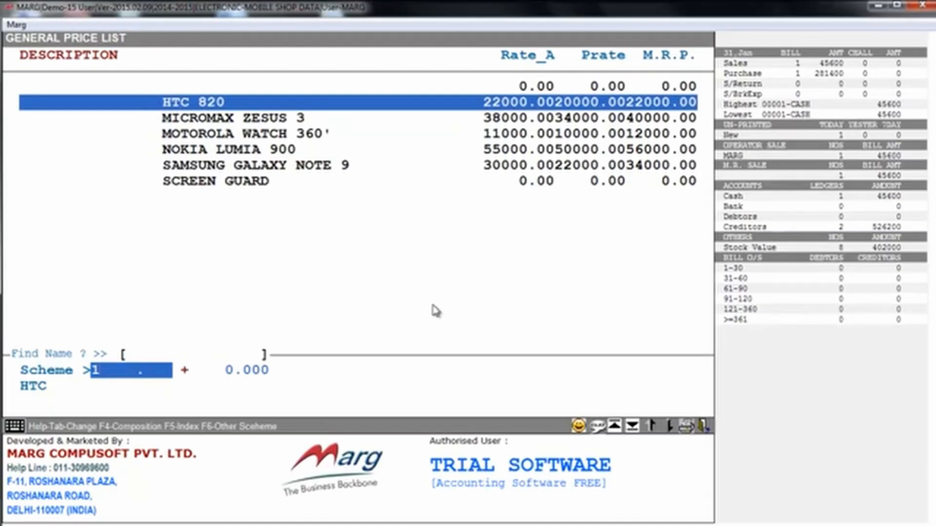
pyautogui.press('Return')
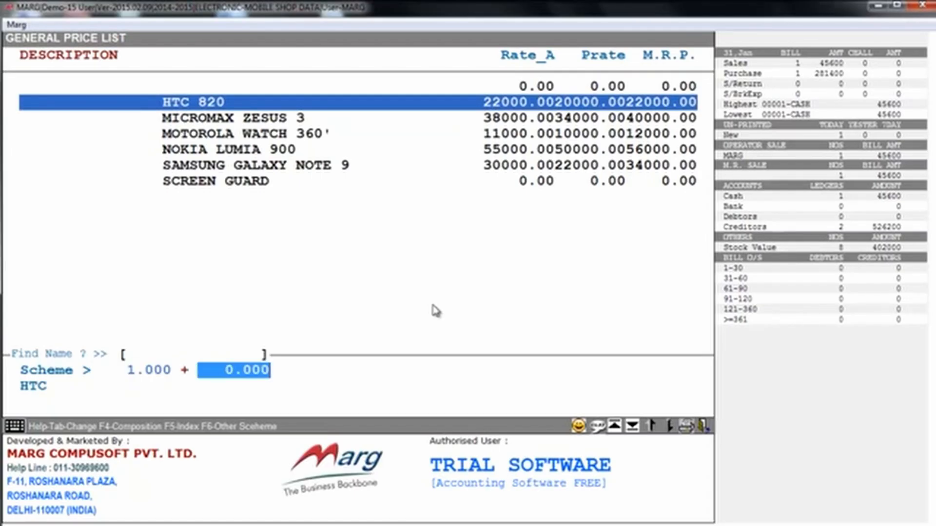
pyautogui.press('Return')
pyautogui.press('Down')
pyautogui.press('Down')
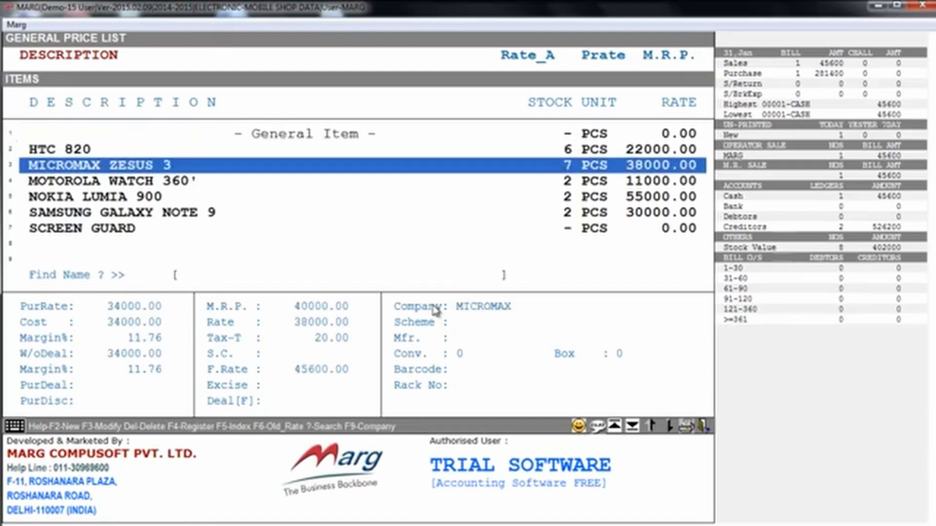
pyautogui.press('Down')
pyautogui.press('Down')
pyautogui.press('Down')
pyautogui.press('Down')
pyautogui.press('Escape')
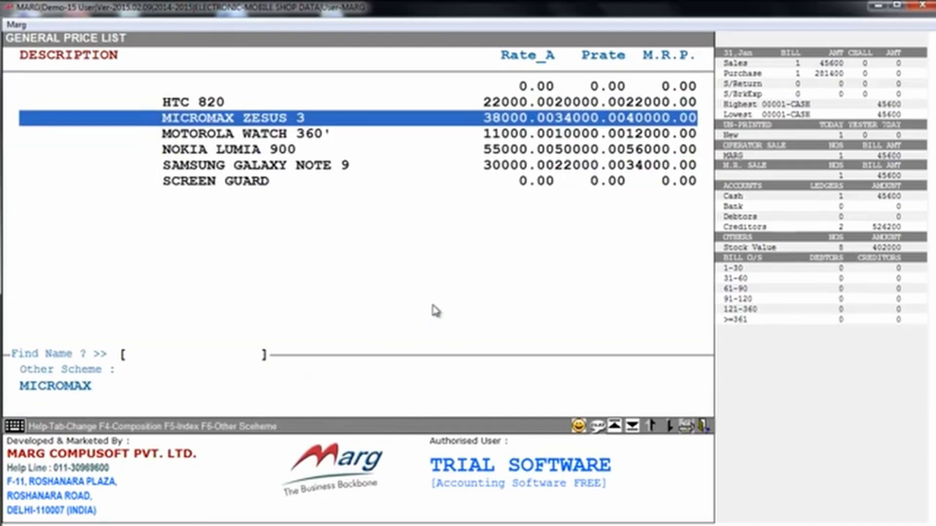
pyautogui.press('Up')
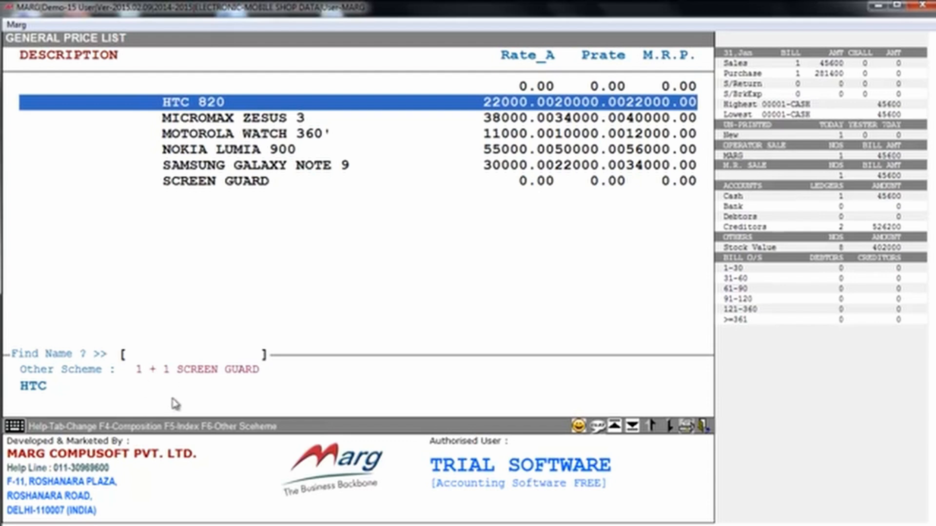
pyautogui.press('Escape')
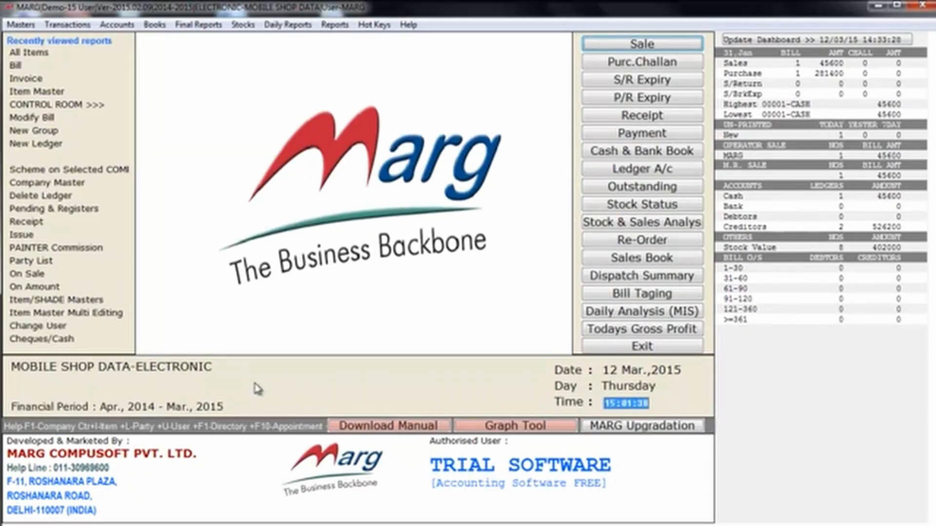
pyautogui.press('Return')
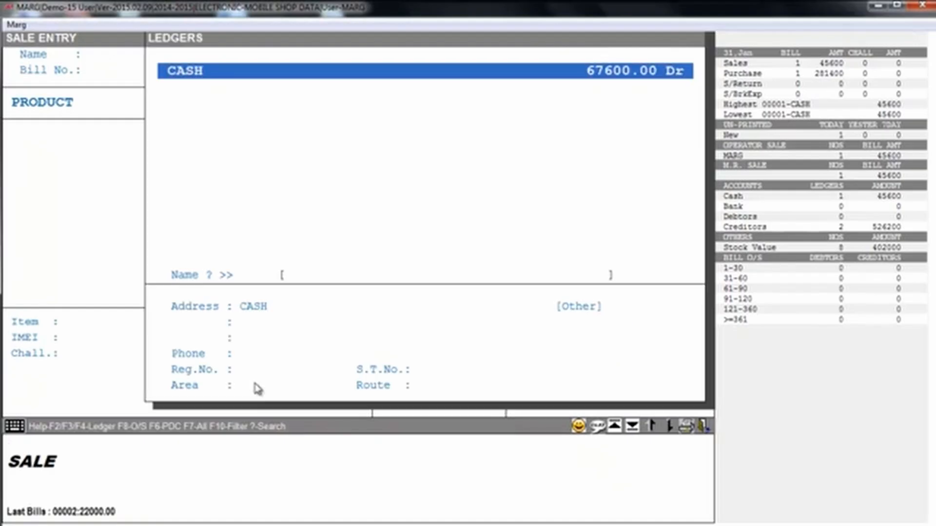
pyautogui.press('Return')
pyautogui.press('Return')
pyautogui.press('Return')
pyautogui.press('Return')
pyautogui.press('Return')
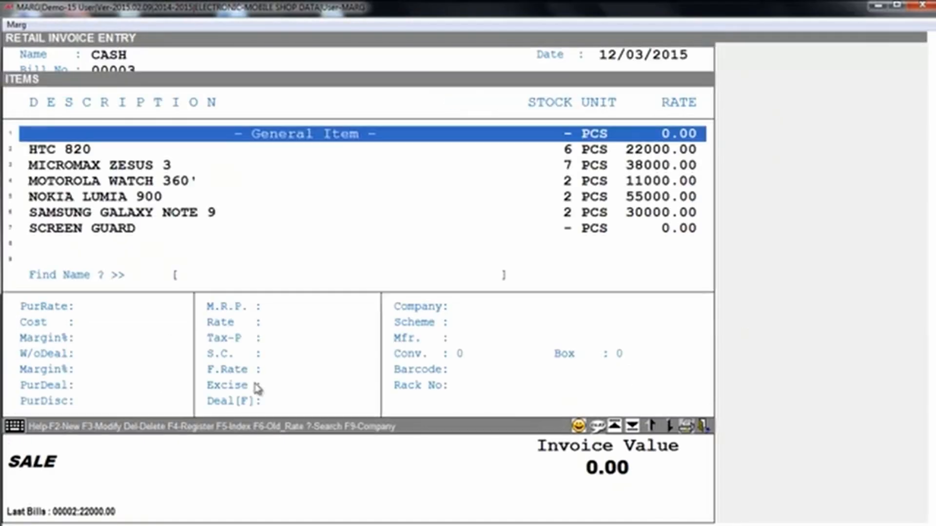
pyautogui.press('Down')
pyautogui.press('Return')
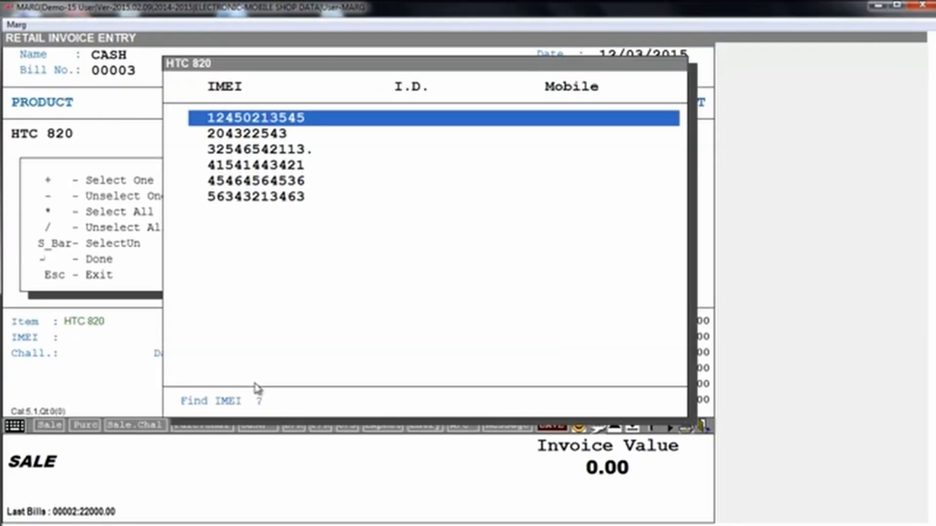
pyautogui.press('space')
pyautogui.press('Up')
pyautogui.press('Return')
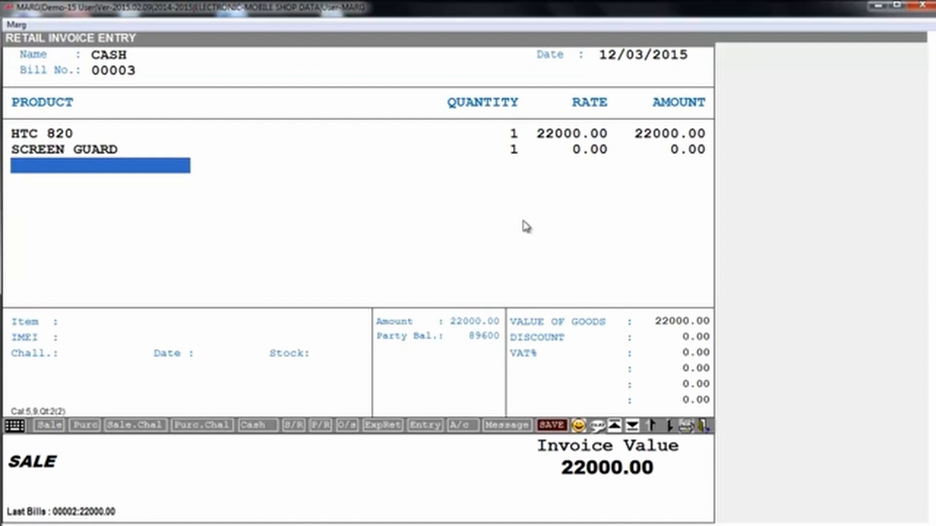
# Finish the bill with the free screen guard at rate 0 and preview the retail invoice.
pyautogui.press('Escape')
pyautogui.press('Return')
pyautogui.press('y')
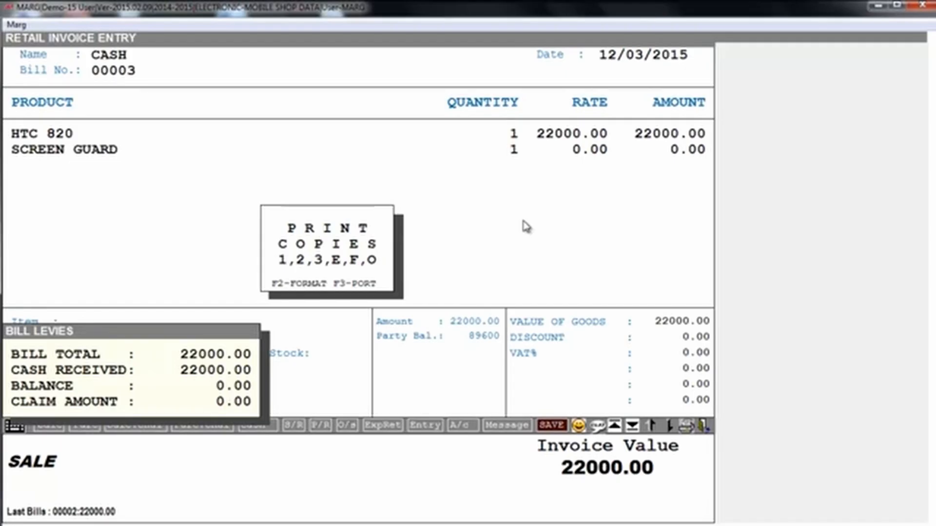
pyautogui.press('1')
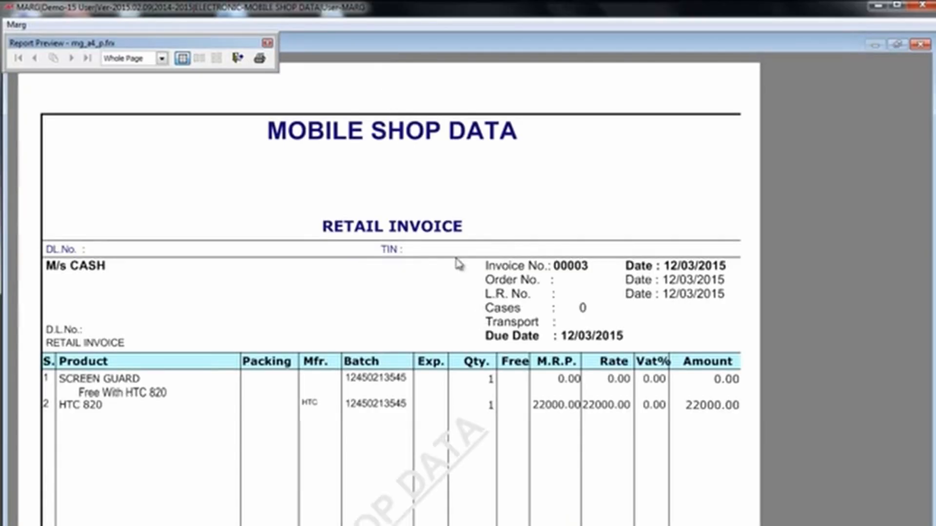
pyautogui.press('Escape')
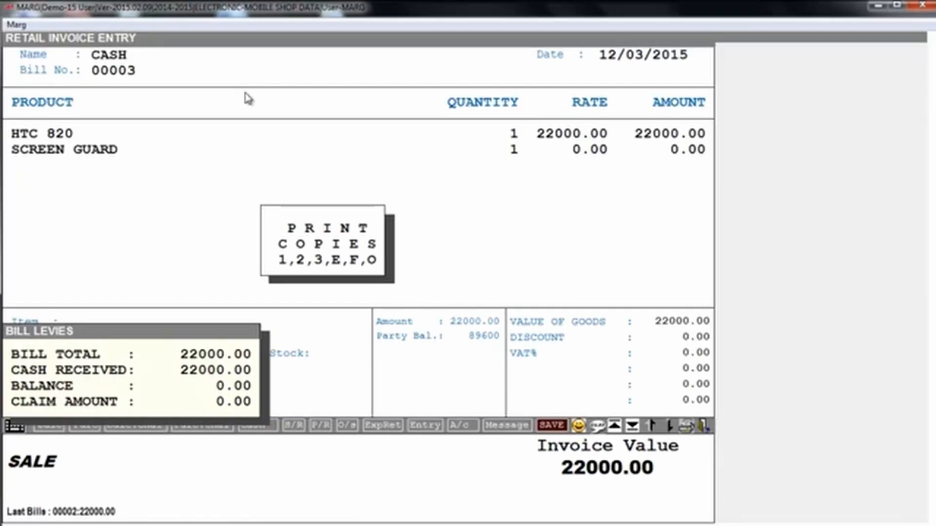
pyautogui.press('Escape')
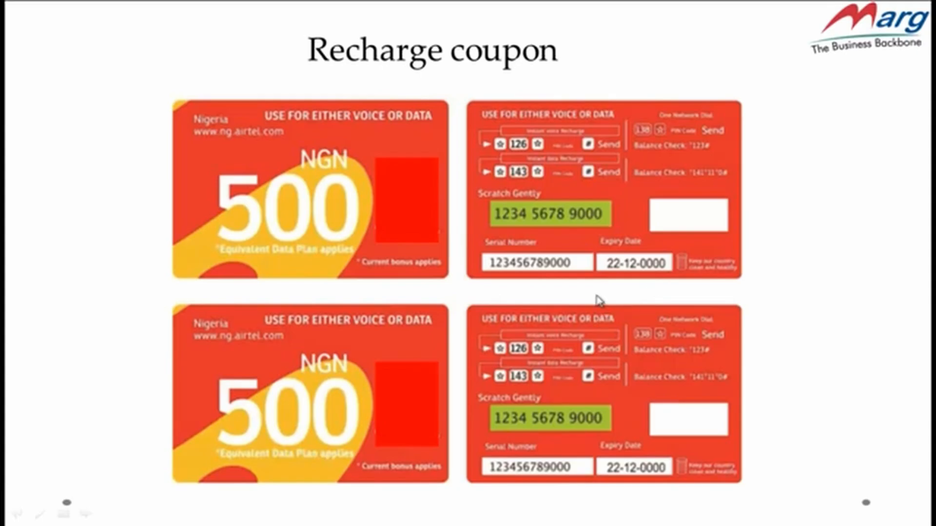
# Start a cash purchase entry with bill number 212.
pyautogui.hotkey('alt', 'Tab')
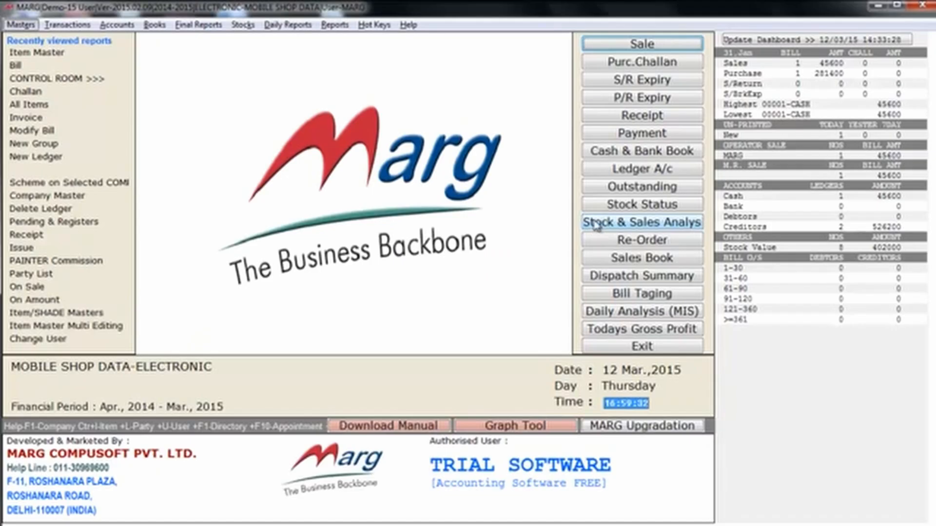
pyautogui.hotkey('alt', 'p')
pyautogui.press('Return')
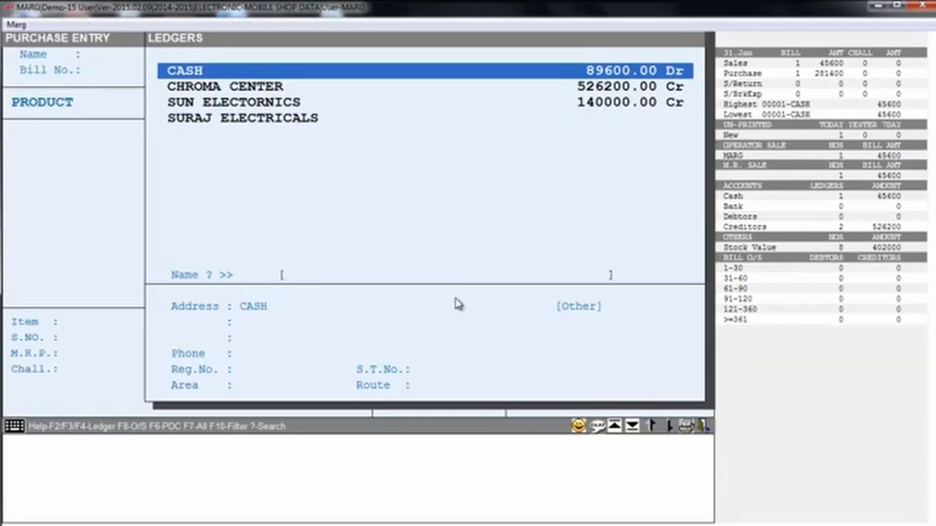
pyautogui.press('Return')
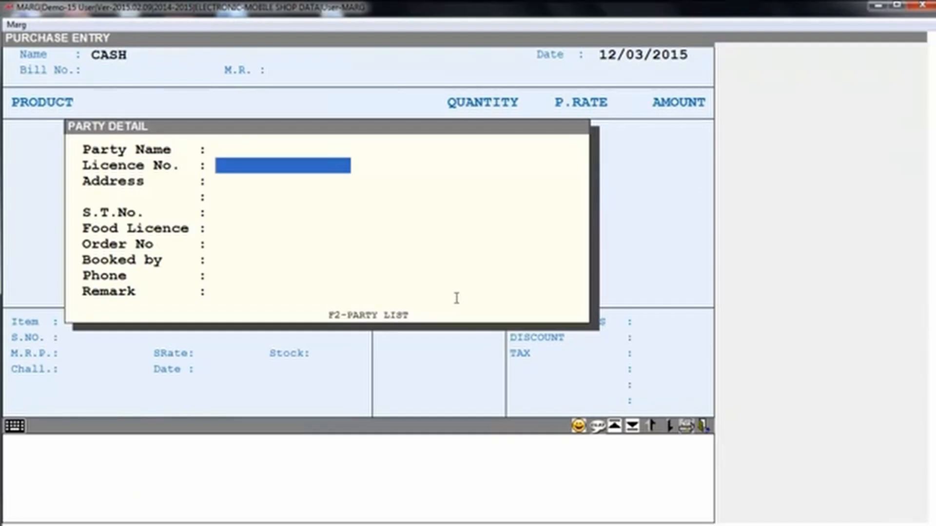
pyautogui.press('Escape')
pyautogui.write('212')
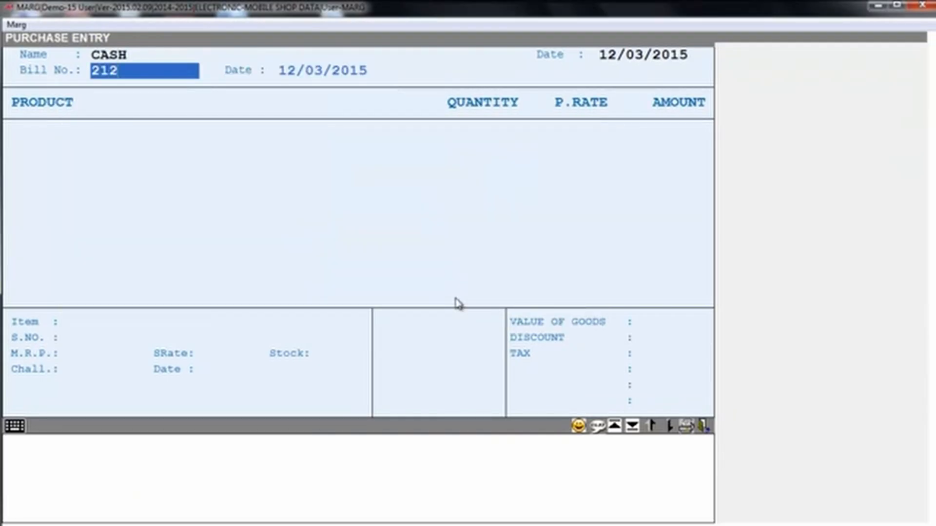
pyautogui.press('Return')
pyautogui.press('Return')
pyautogui.press('Return')
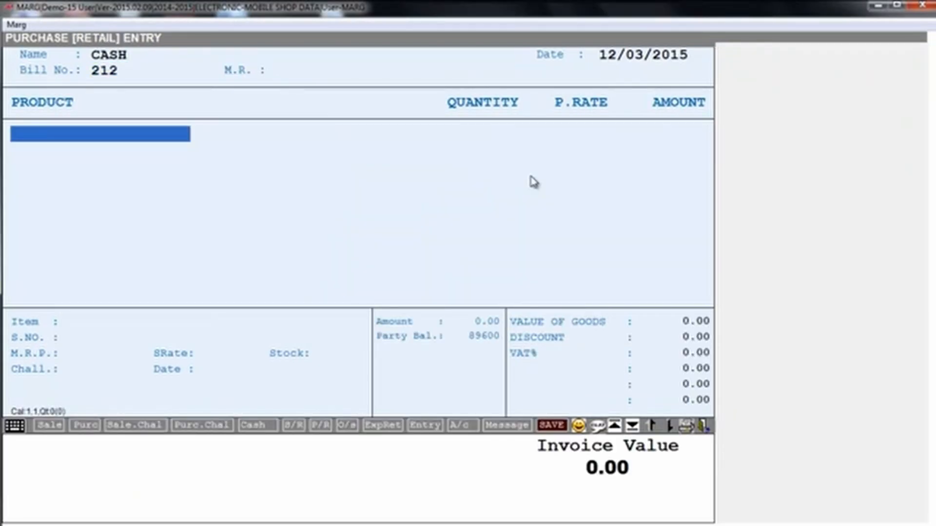
pyautogui.press('Return')
pyautogui.write('VO')
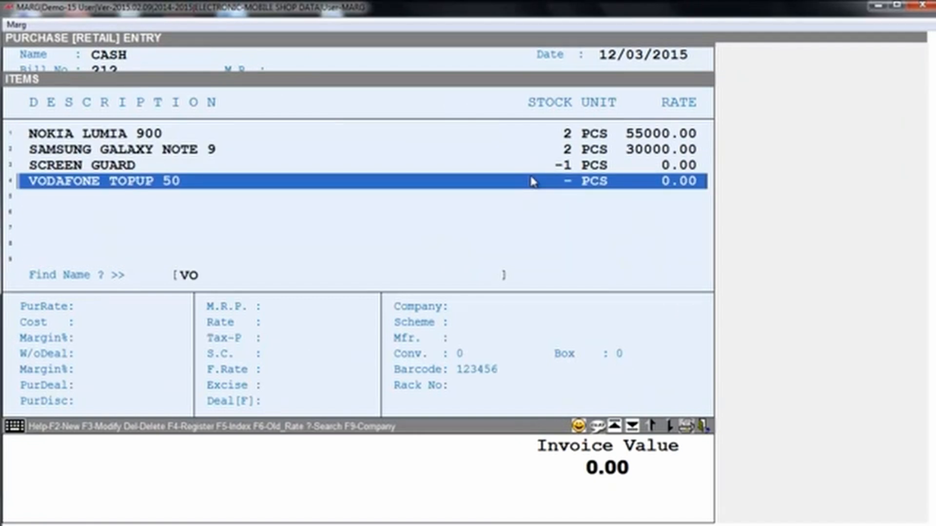
pyautogui.press('Return')
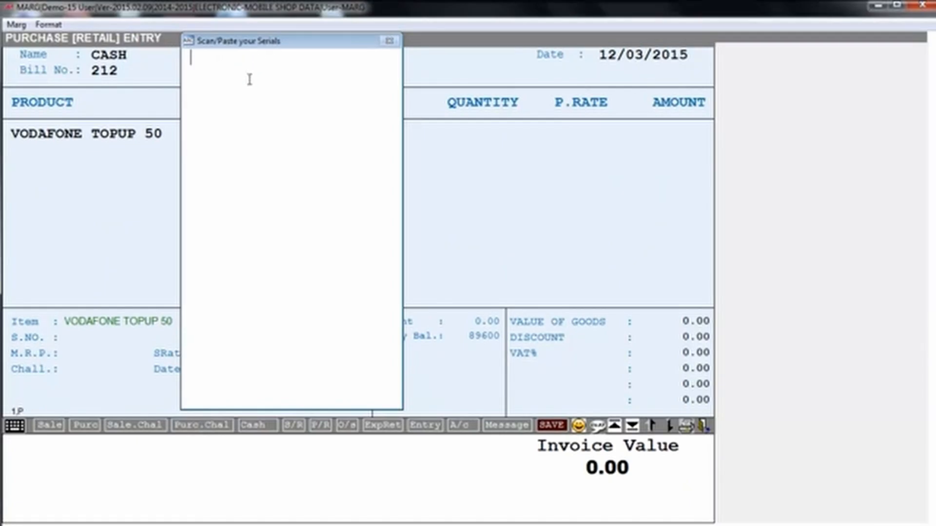
pyautogui.write('1232416542143')
pyautogui.press('Return')
pyautogui.write('3254')
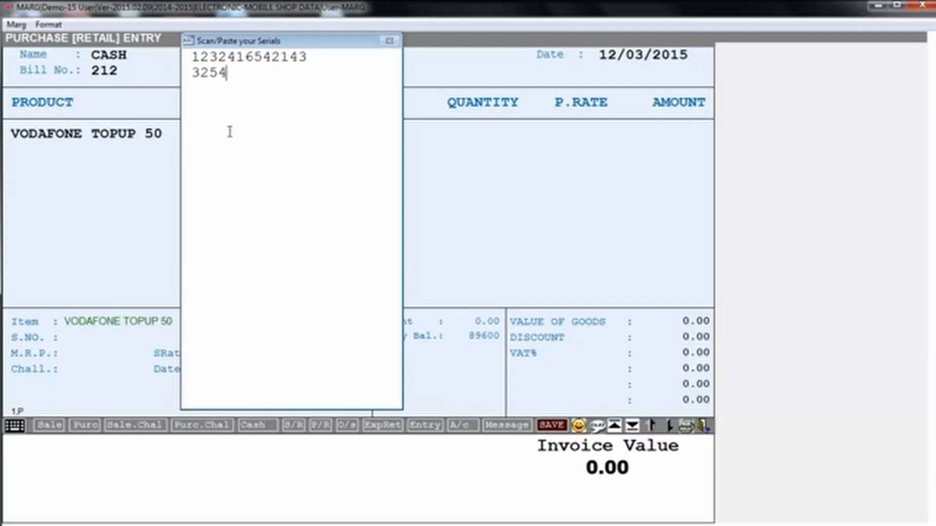
pyautogui.write('63543254')
pyautogui.press('Return')
pyautogui.write('41635413465436')
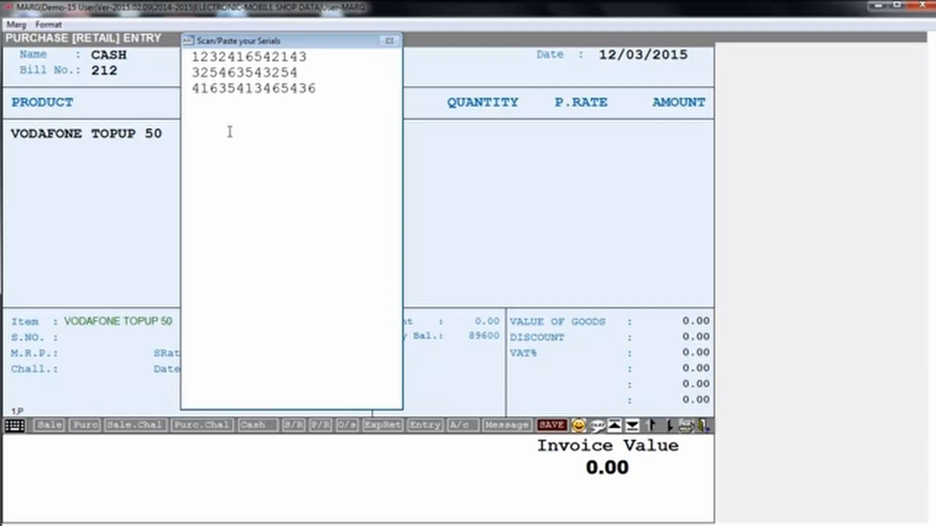
pyautogui.press('Return')
pyautogui.write('154124543214')
pyautogui.press('Return')
pyautogui.write('136543')
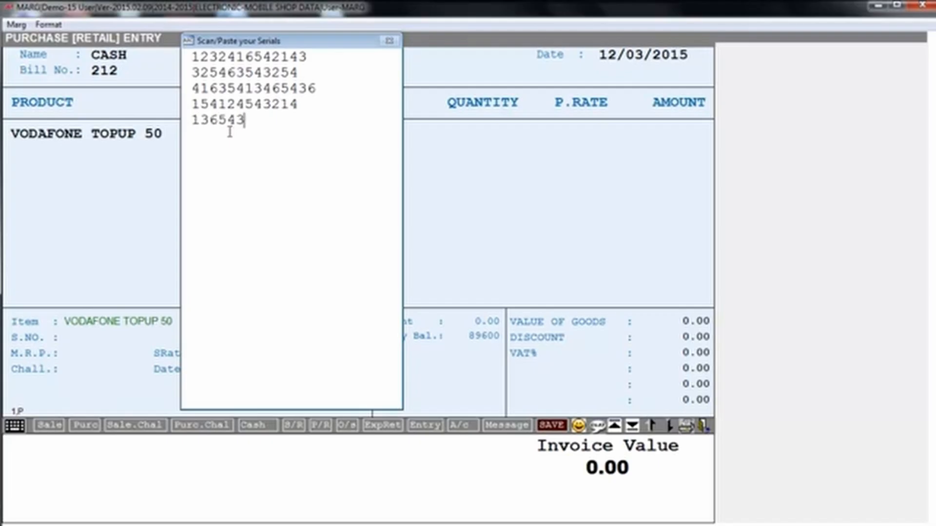
pyautogui.write('21414635')
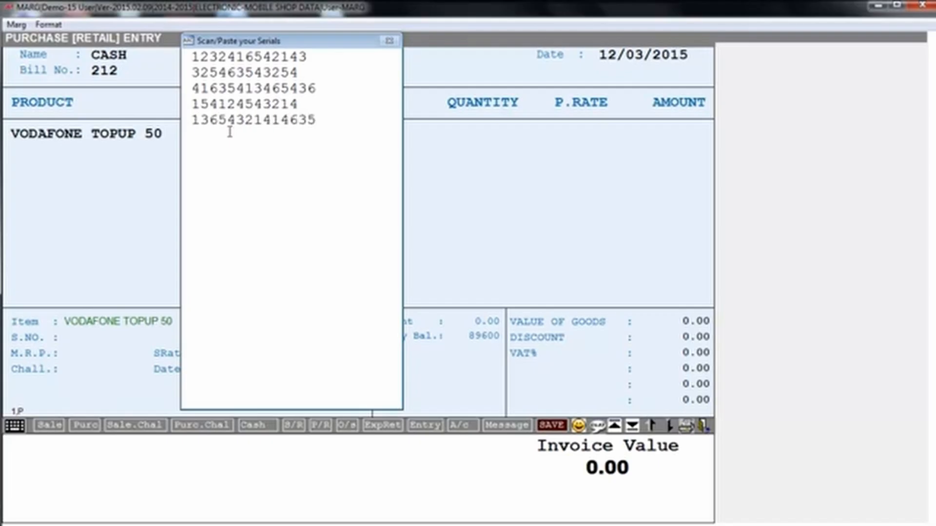
pyautogui.press('BackSpace')
pyautogui.press('Escape')
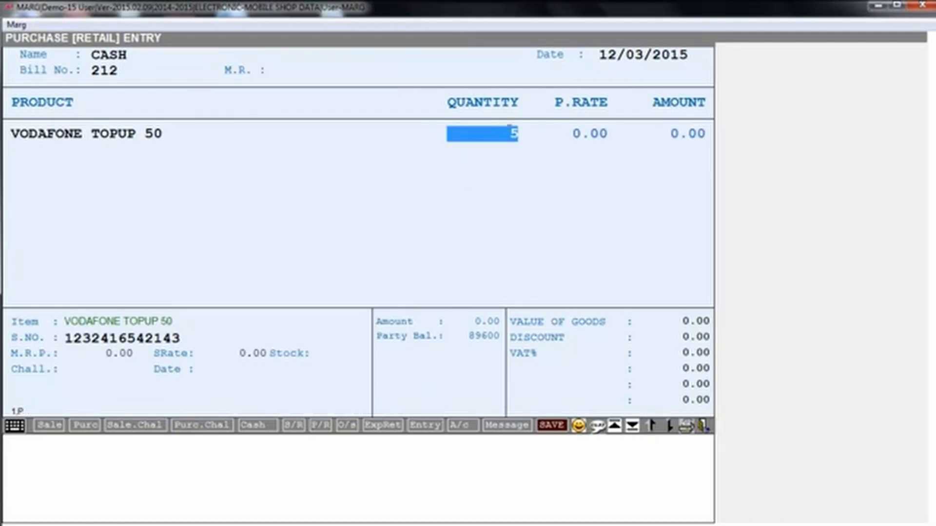
# Set quantity 5 at purchase rate 40 and save the bill without checking it.
pyautogui.press('Return')
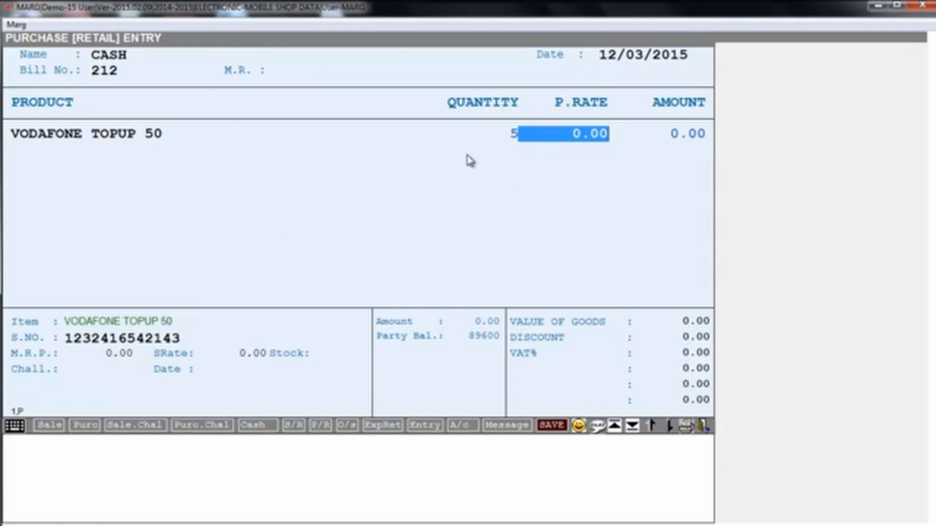
pyautogui.write('40')
pyautogui.press('Return')
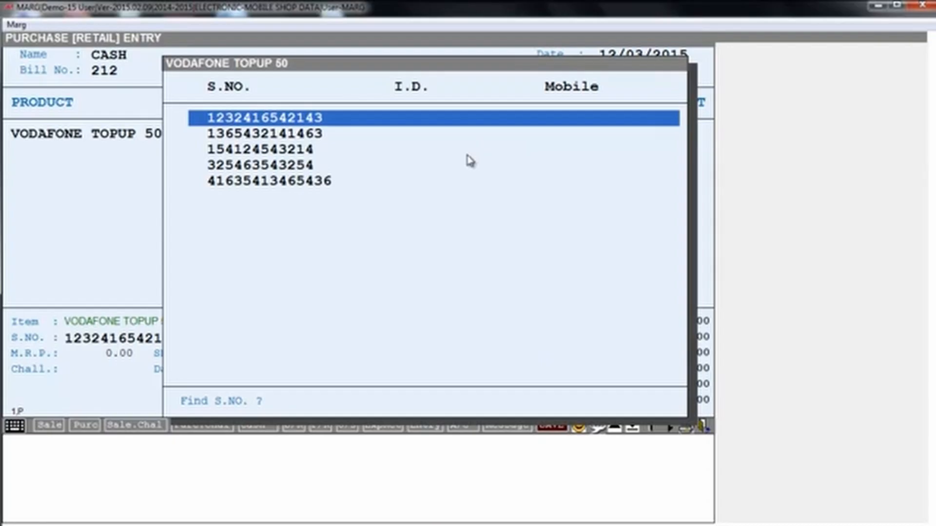
pyautogui.press('Escape')
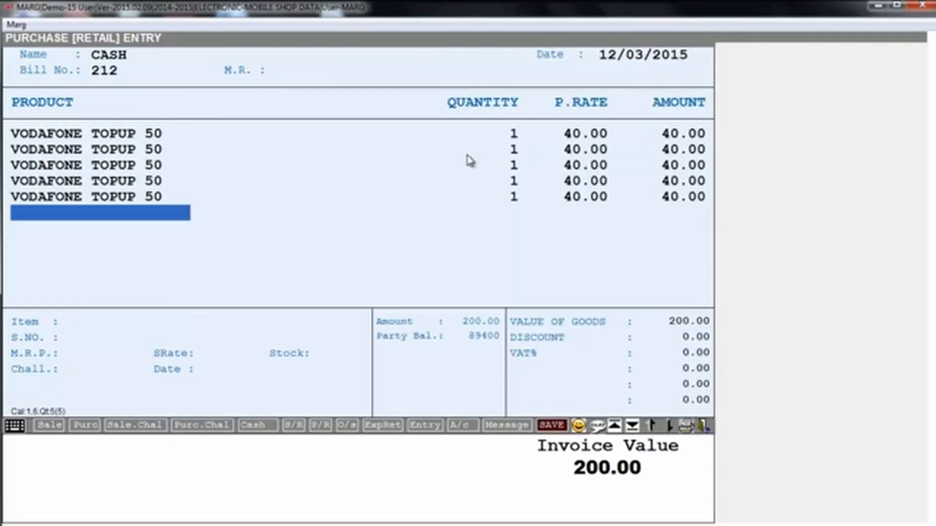
pyautogui.press('Return')
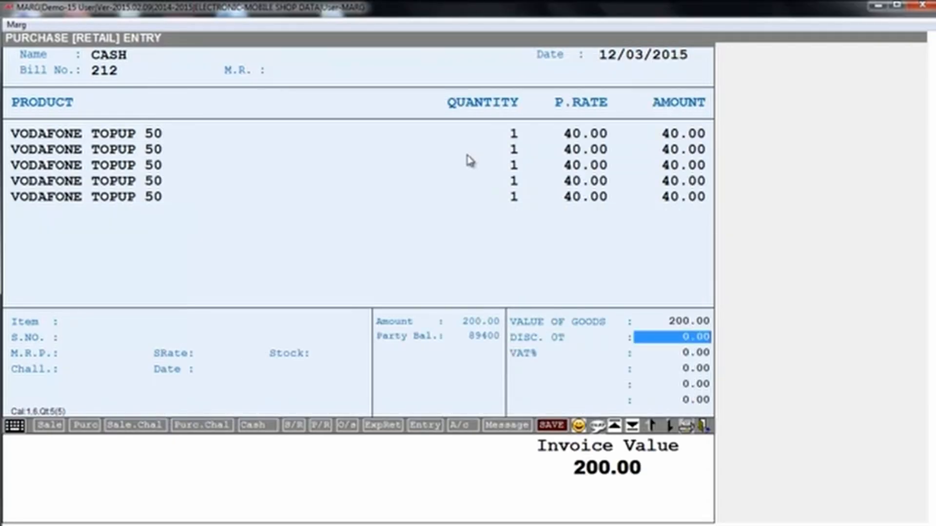
pyautogui.press('Return')
pyautogui.press('Left')
pyautogui.press('Return')
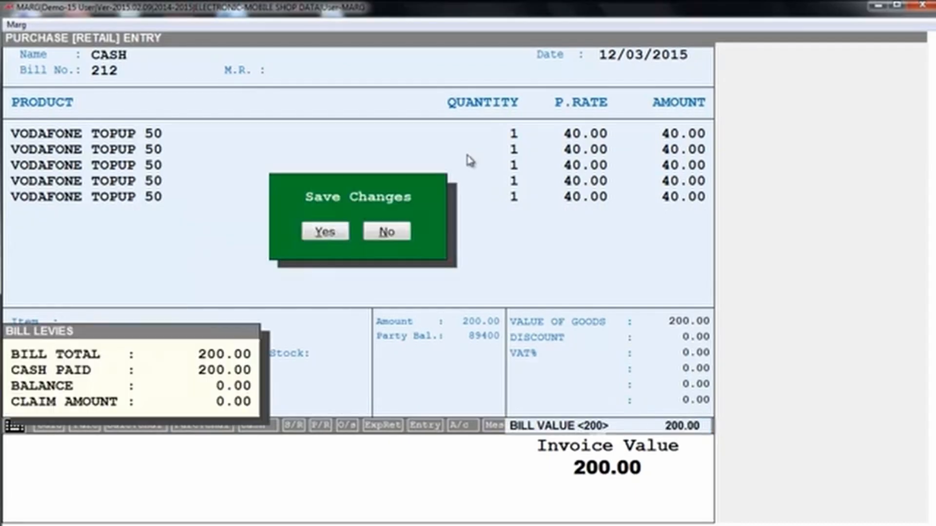
pyautogui.press('Return')
# Start a cash sale entry and pick VODAFONE TOPUP 50.
pyautogui.press('Escape')
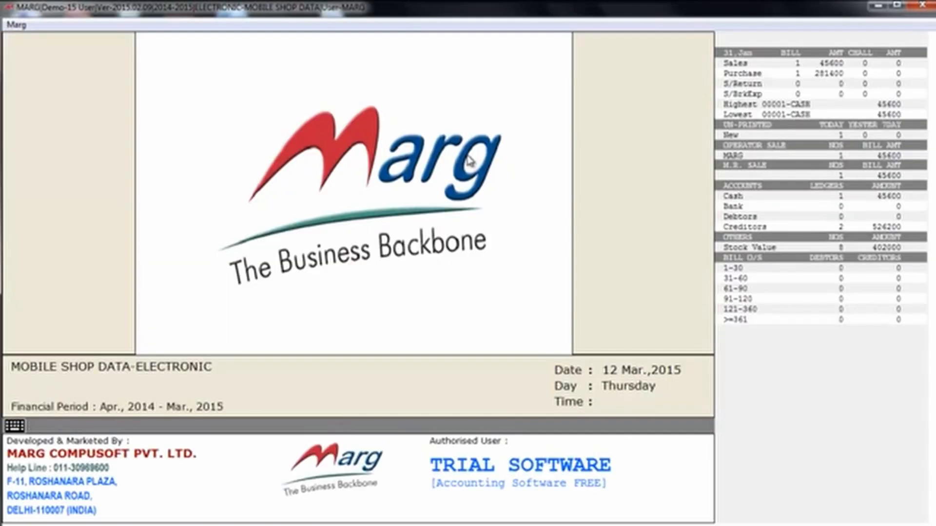
pyautogui.press('Return')
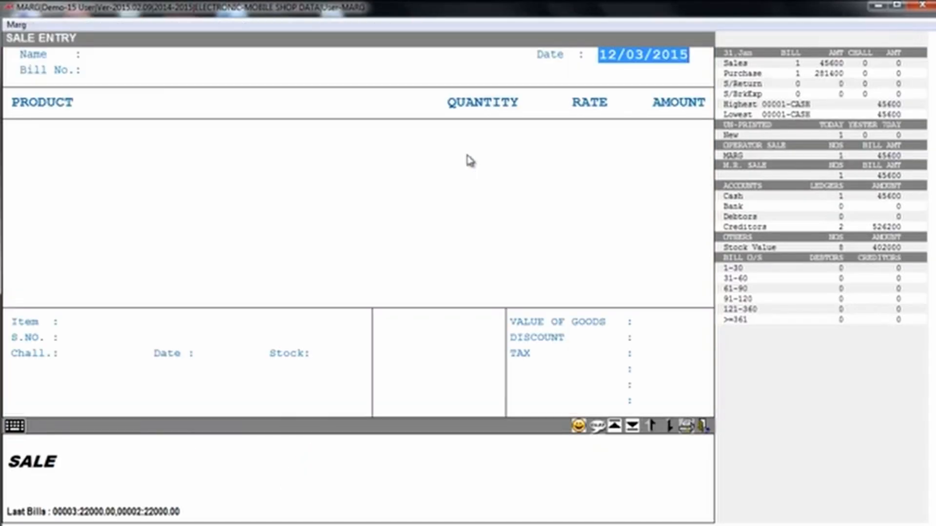
pyautogui.press('Return')
pyautogui.press('Return')
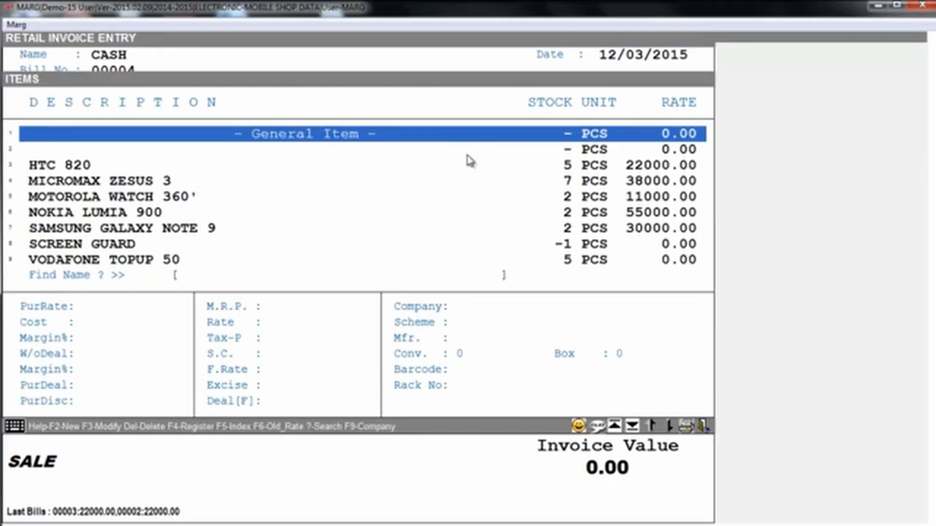
pyautogui.press('a')
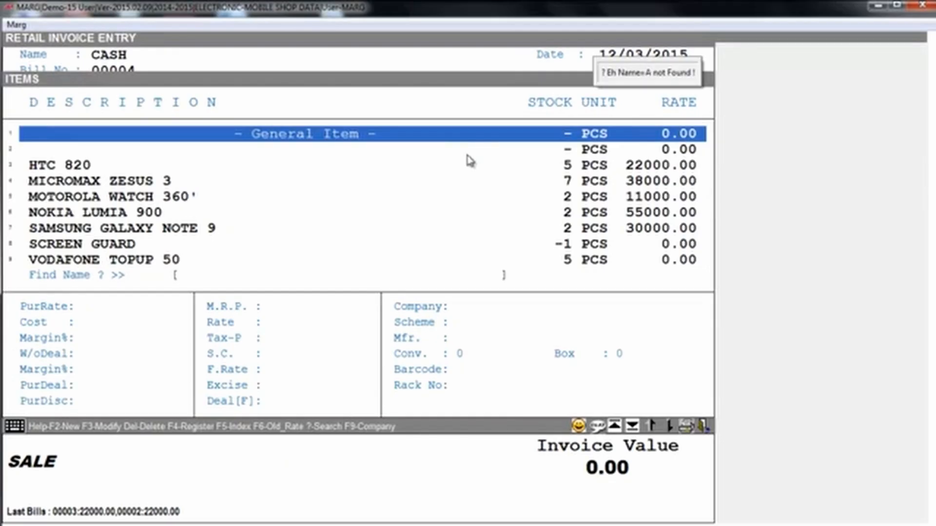
pyautogui.press('Down')
pyautogui.press('Down')
pyautogui.press('Down')
pyautogui.press('Down')
pyautogui.press('Down')
pyautogui.press('Down')
pyautogui.press('Down')
pyautogui.press('Down')
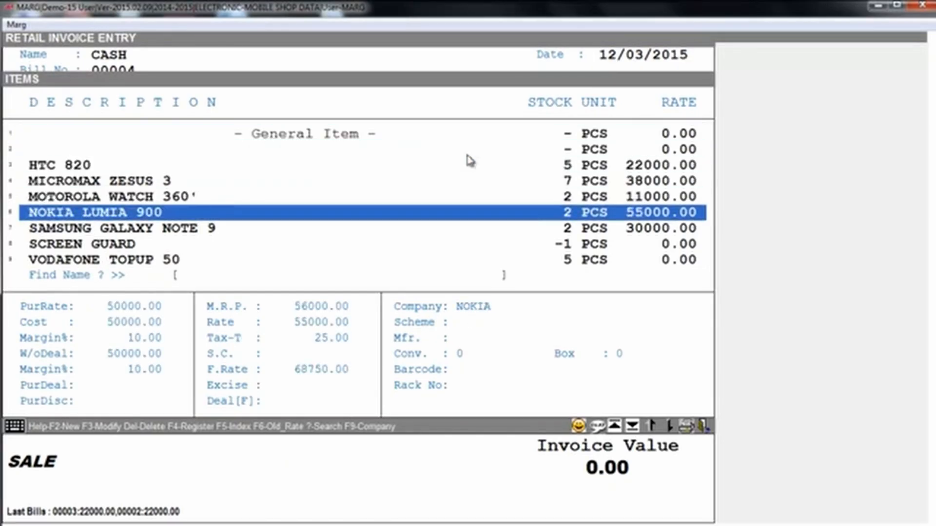
pyautogui.press('Return')
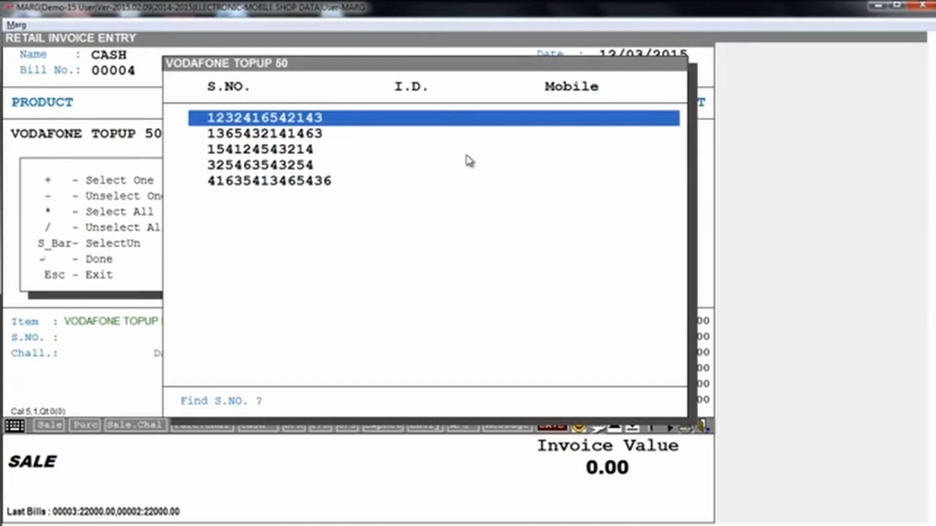
pyautogui.press('space')
pyautogui.press('Return')
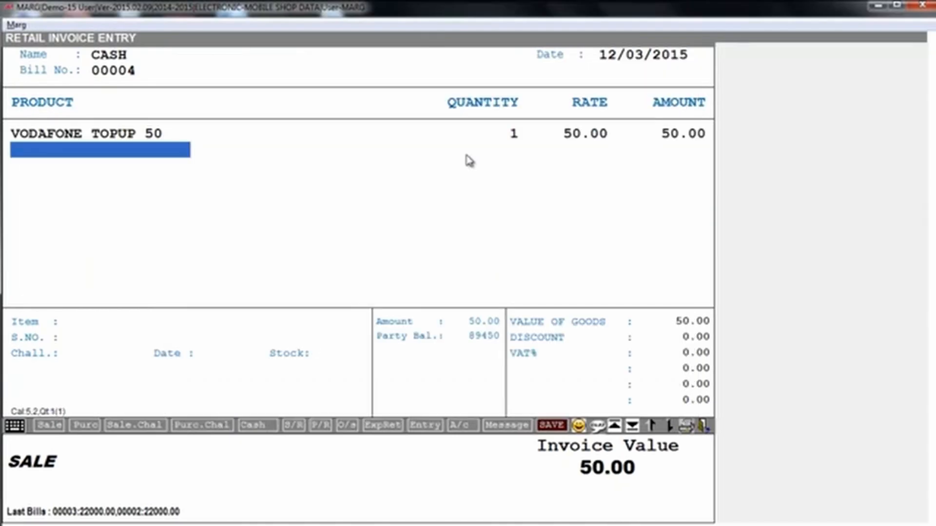
pyautogui.press('Escape')
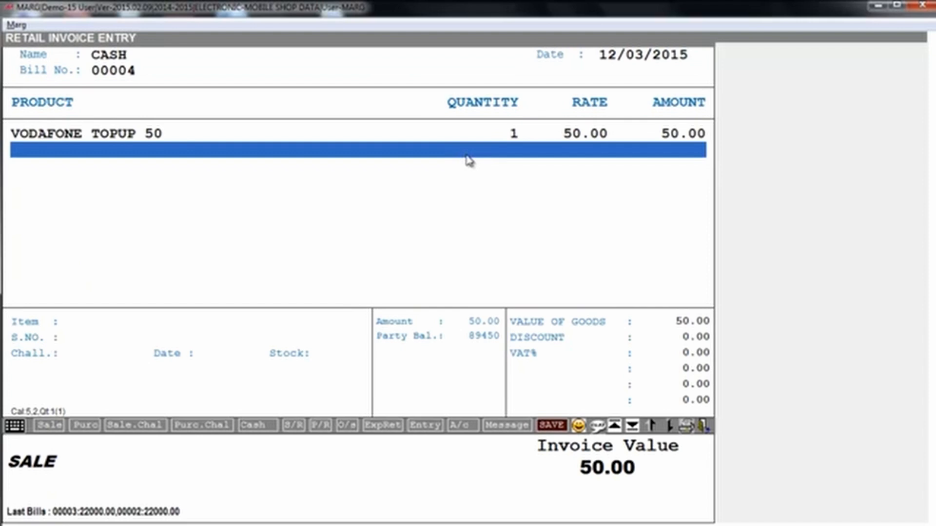
pyautogui.hotkey('ctrl', 'w')
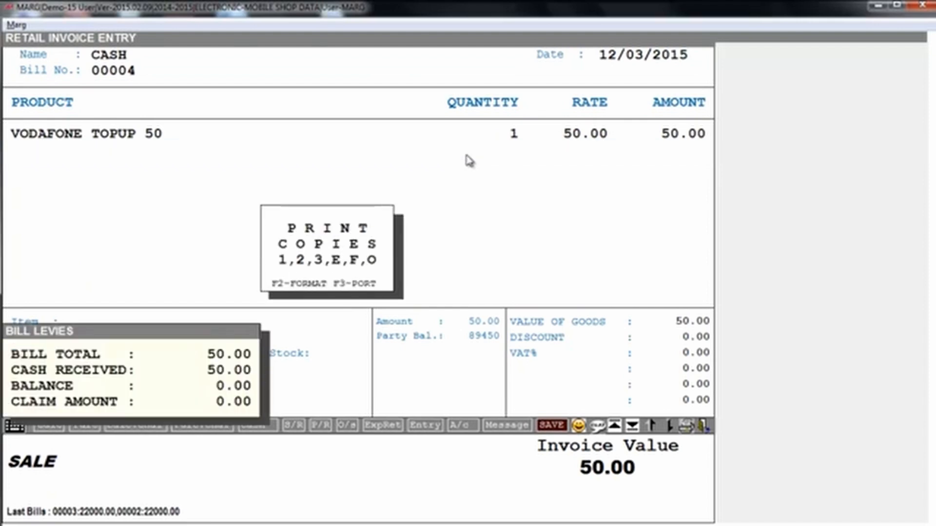
pyautogui.press('Escape')
pyautogui.press('Escape')
pyautogui.press('Escape')
pyautogui.press('Escape')
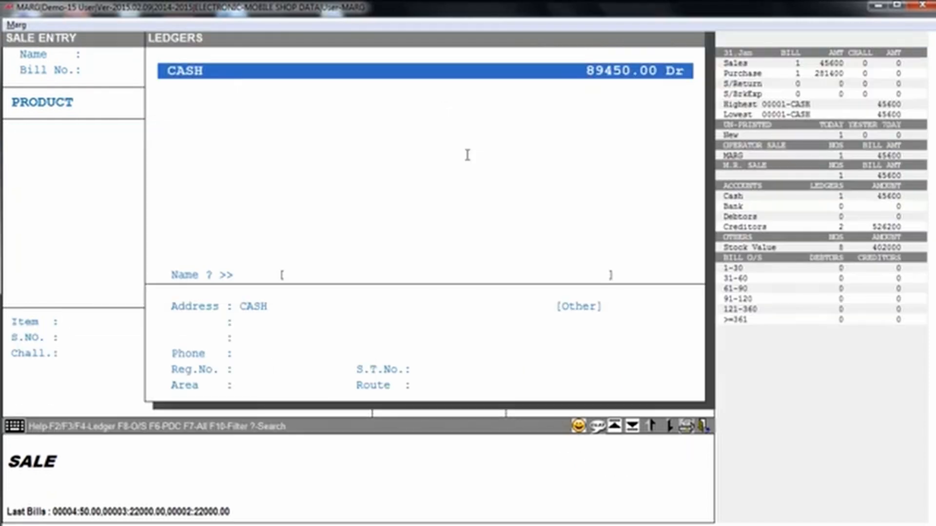